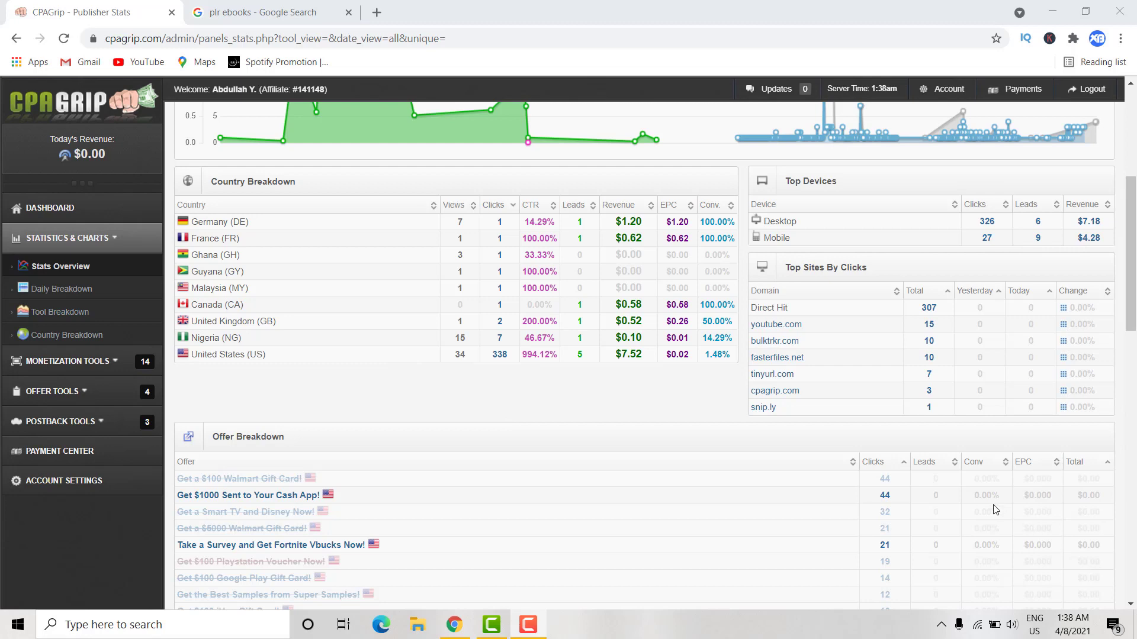
- Replace the Google query with 'plr' and pick the 'plr ebooks' suggestion
{"action": "left_click", "coordinate": [267, 13]}
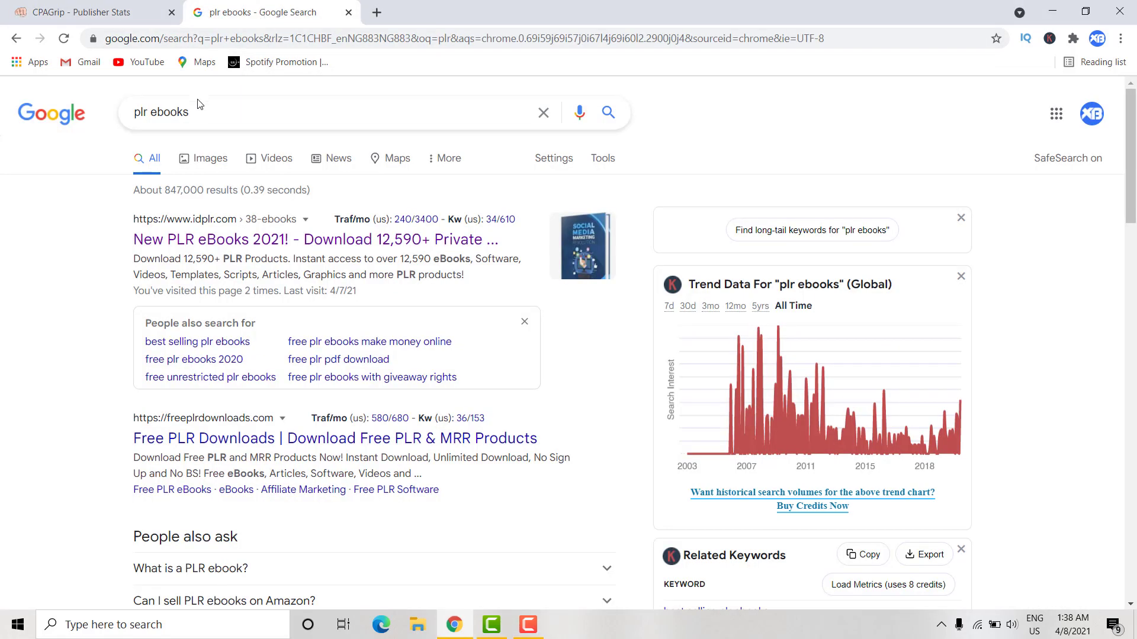
{"action": "left_click_drag", "start_coordinate": [199, 105], "coordinate": [87, 116]}
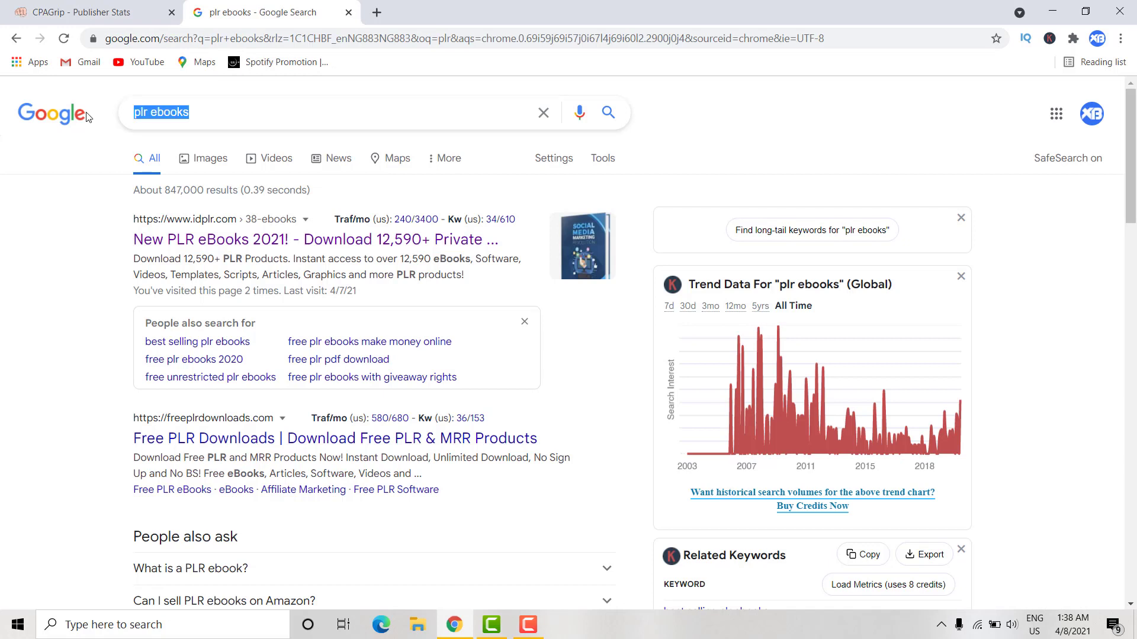
{"action": "type", "text": "plr"}
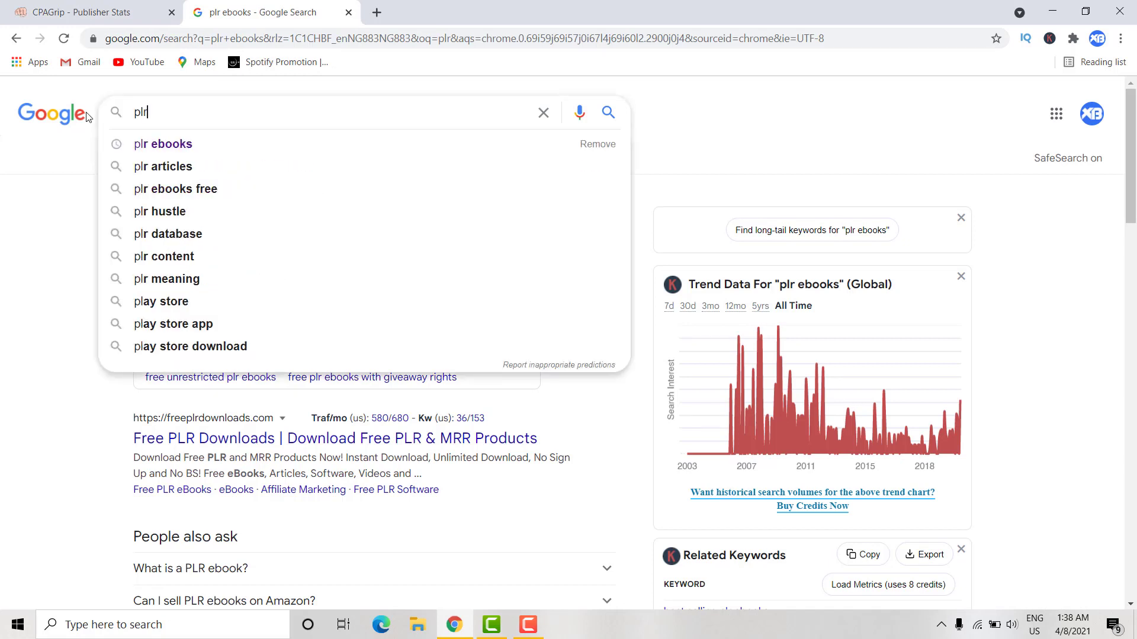
{"action": "left_click", "coordinate": [169, 144]}
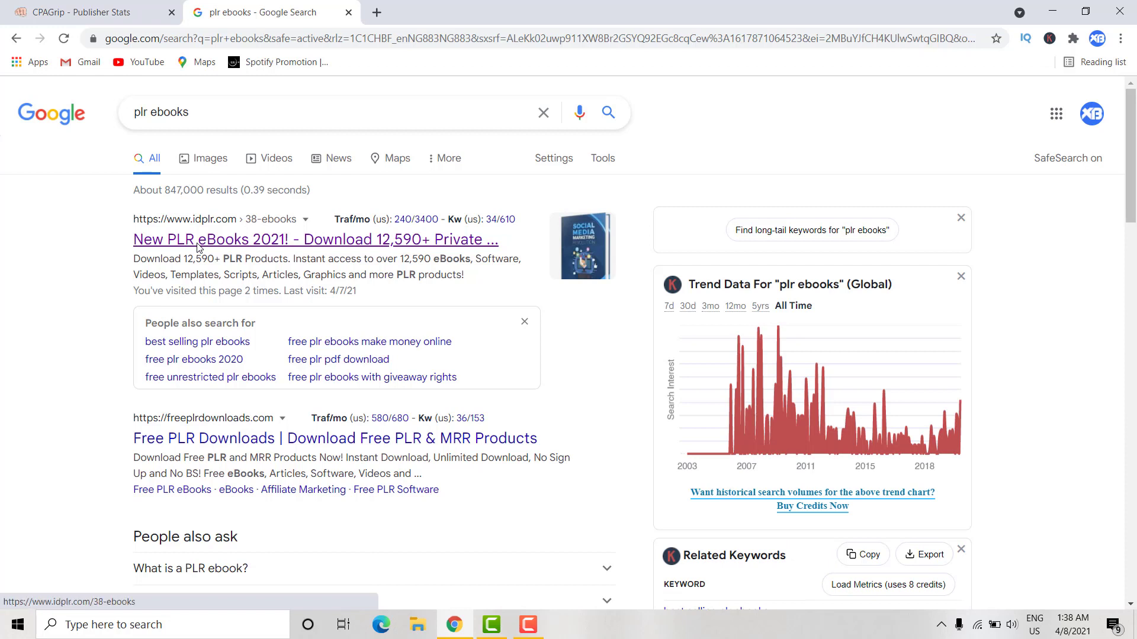
- Open the idplr.com New PLR eBooks result and scroll down through the catalogue
{"action": "left_click", "coordinate": [198, 247]}
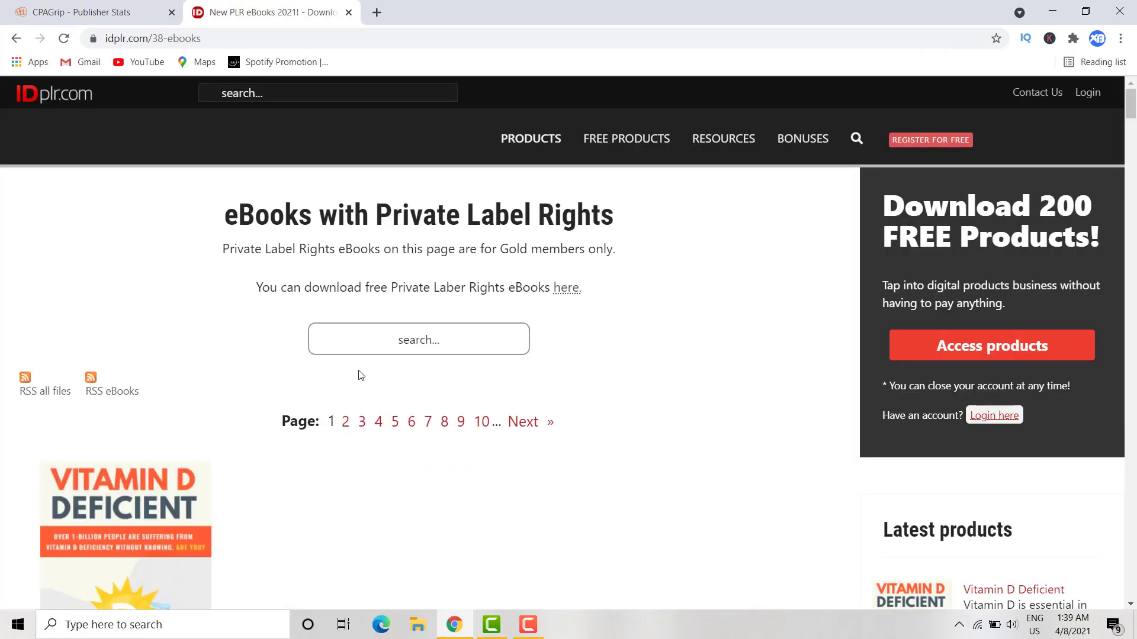
{"action": "scroll", "coordinate": [362, 372], "scroll_direction": "down", "scroll_amount": 3}
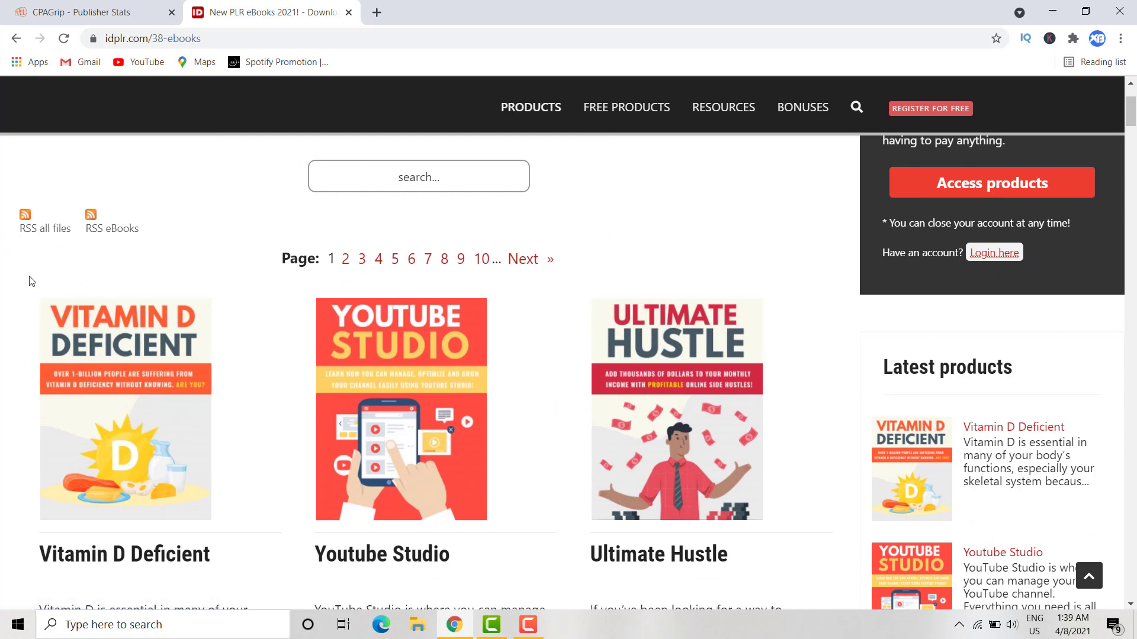
{"action": "scroll", "coordinate": [32, 281], "scroll_direction": "down", "scroll_amount": 1}
{"action": "scroll", "coordinate": [62, 228], "scroll_direction": "down", "scroll_amount": 2}
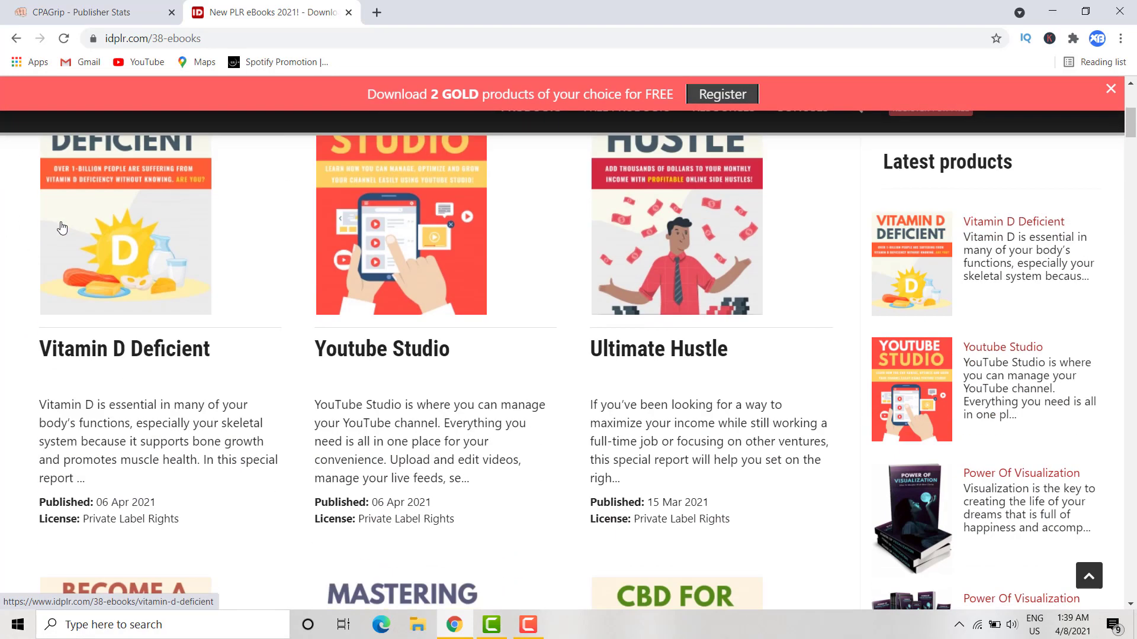
{"action": "scroll", "coordinate": [62, 228], "scroll_direction": "down", "scroll_amount": 12}
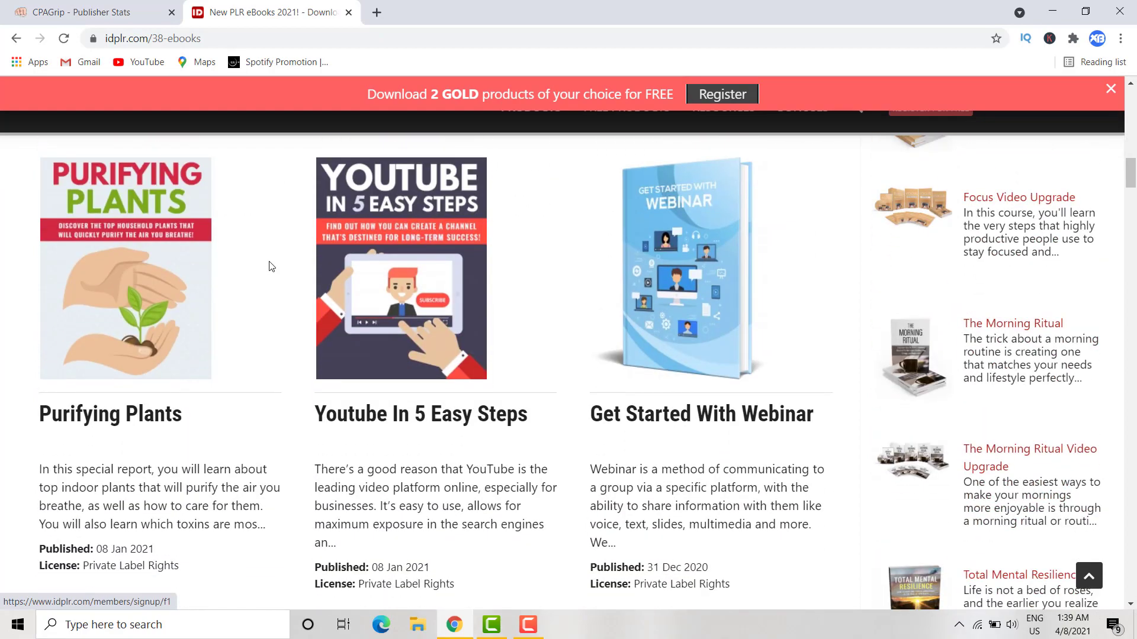
{"action": "scroll", "coordinate": [269, 267], "scroll_direction": "down", "scroll_amount": 3}
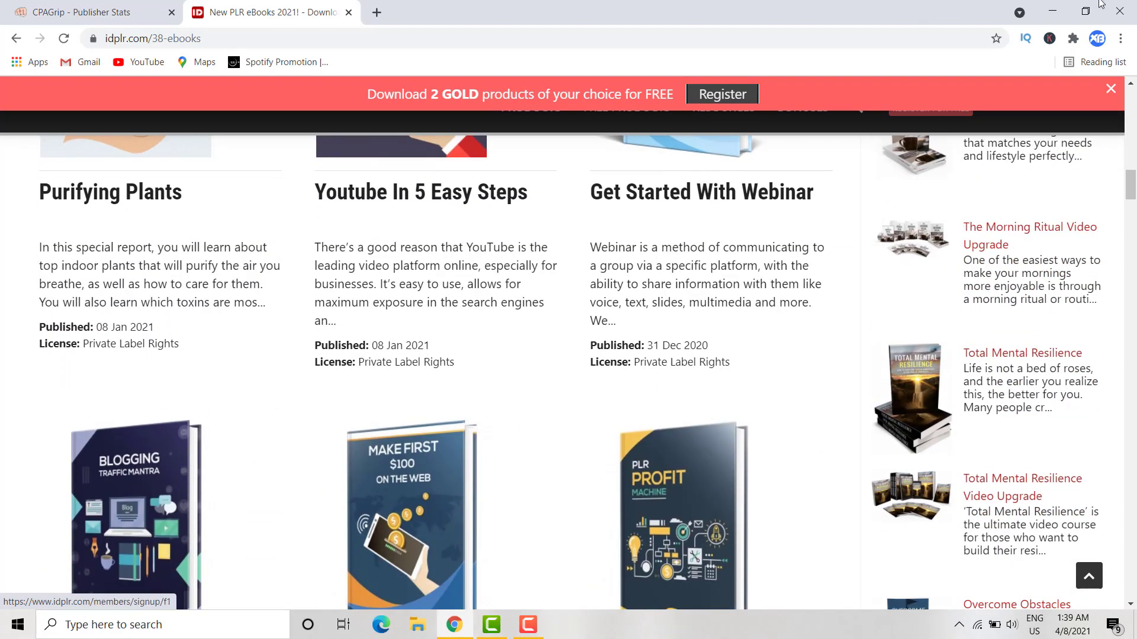
{"action": "scroll", "coordinate": [71, 355], "scroll_direction": "down", "scroll_amount": 12}
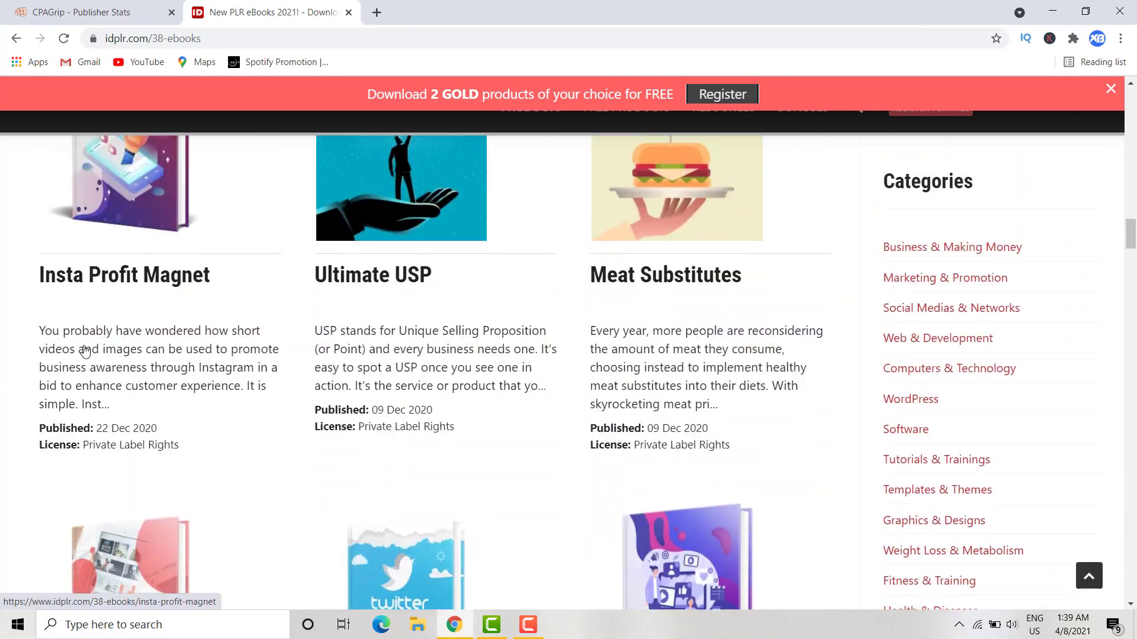
{"action": "scroll", "coordinate": [85, 350], "scroll_direction": "down", "scroll_amount": 12}
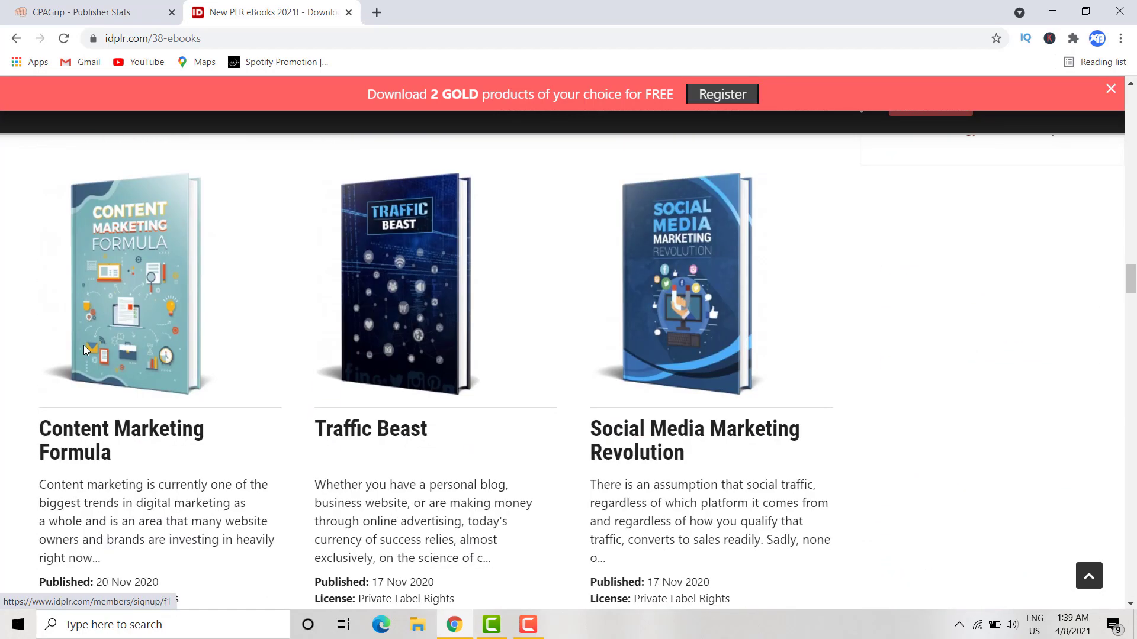
{"action": "scroll", "coordinate": [84, 349], "scroll_direction": "down", "scroll_amount": 2}
{"action": "scroll", "coordinate": [85, 351], "scroll_direction": "down", "scroll_amount": 3}
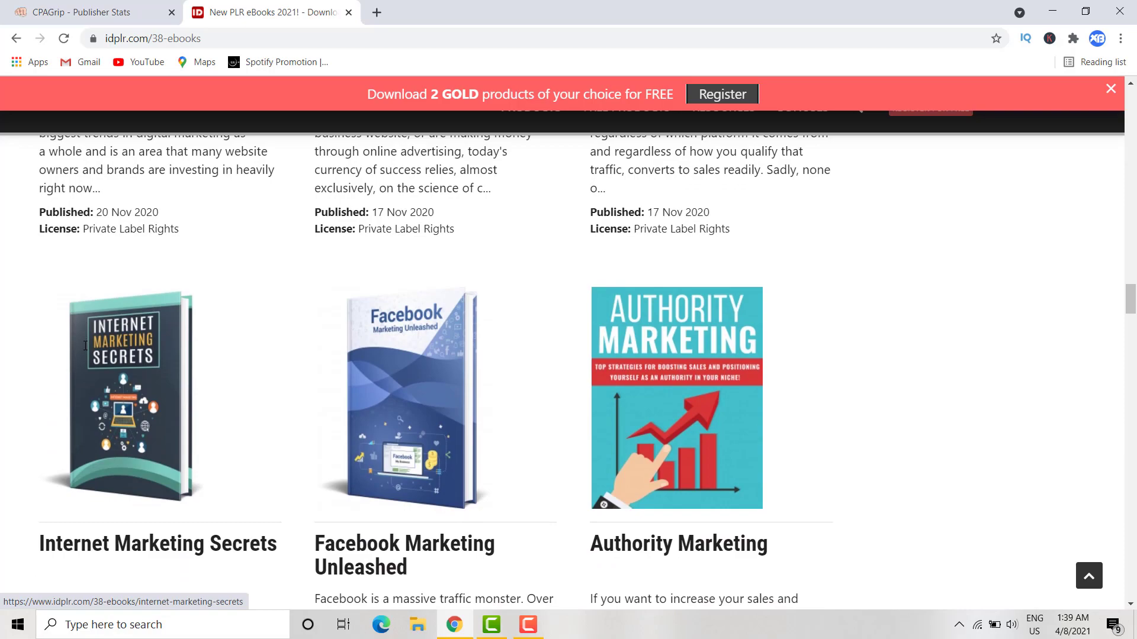
{"action": "scroll", "coordinate": [84, 351], "scroll_direction": "down", "scroll_amount": 18}
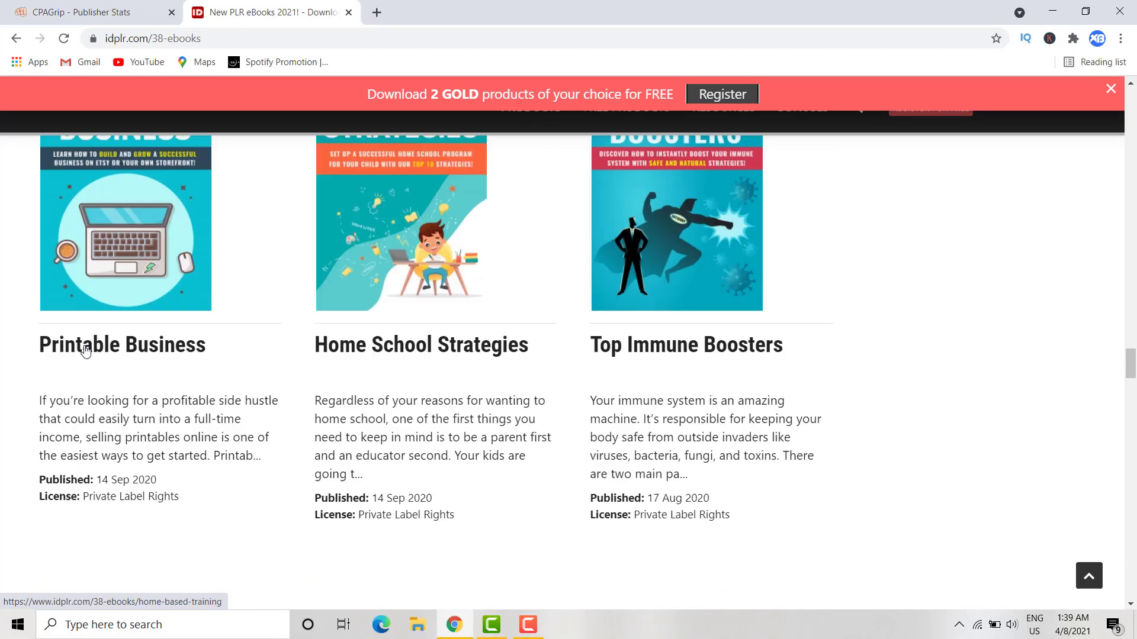
{"action": "scroll", "coordinate": [84, 350], "scroll_direction": "down", "scroll_amount": 18}
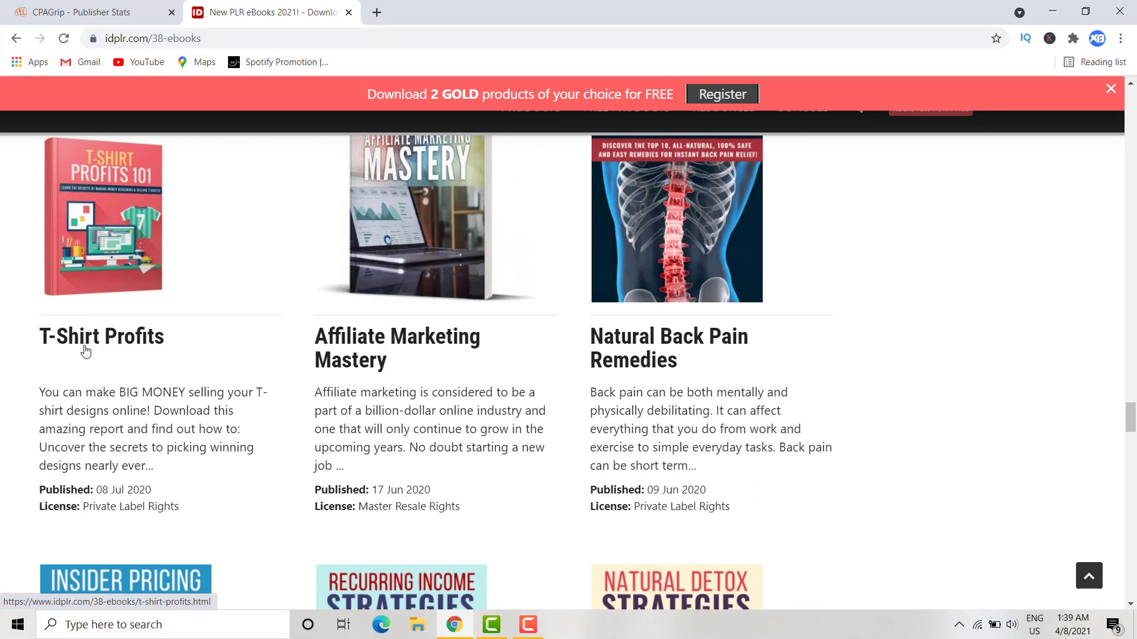
{"action": "scroll", "coordinate": [85, 350], "scroll_direction": "down", "scroll_amount": 9}
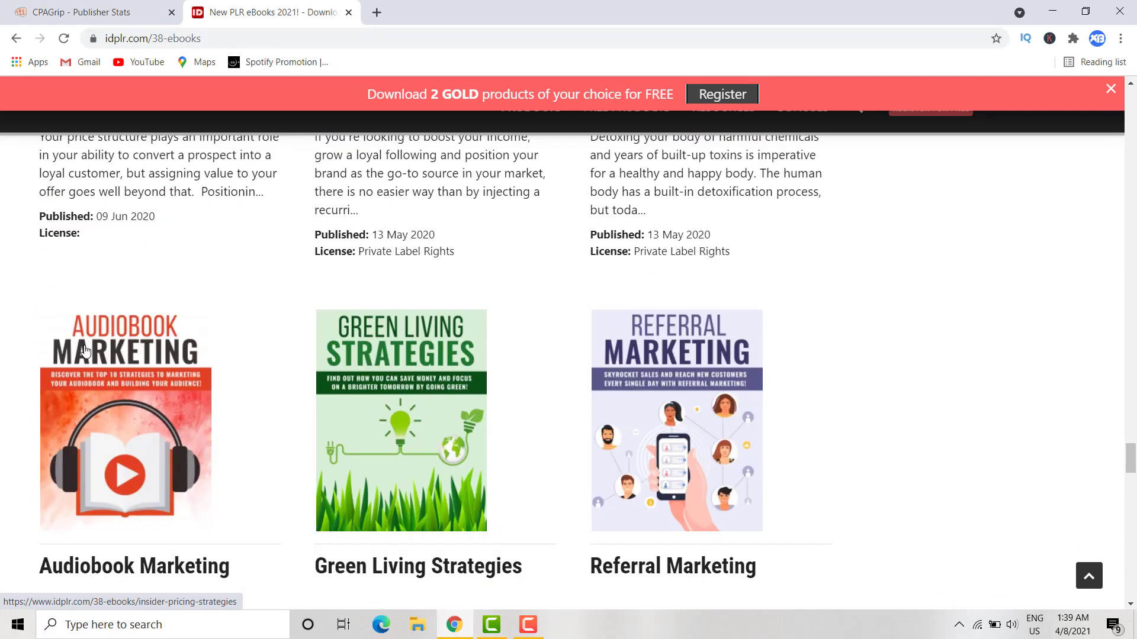
{"action": "scroll", "coordinate": [86, 350], "scroll_direction": "down", "scroll_amount": 11}
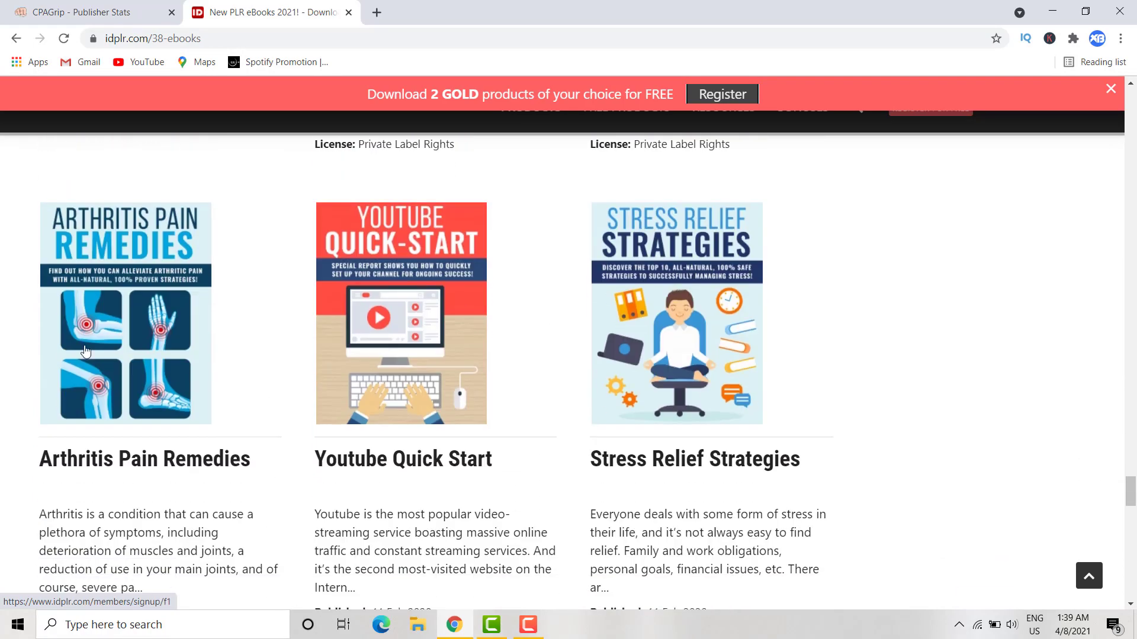
{"action": "scroll", "coordinate": [86, 351], "scroll_direction": "down", "scroll_amount": 17}
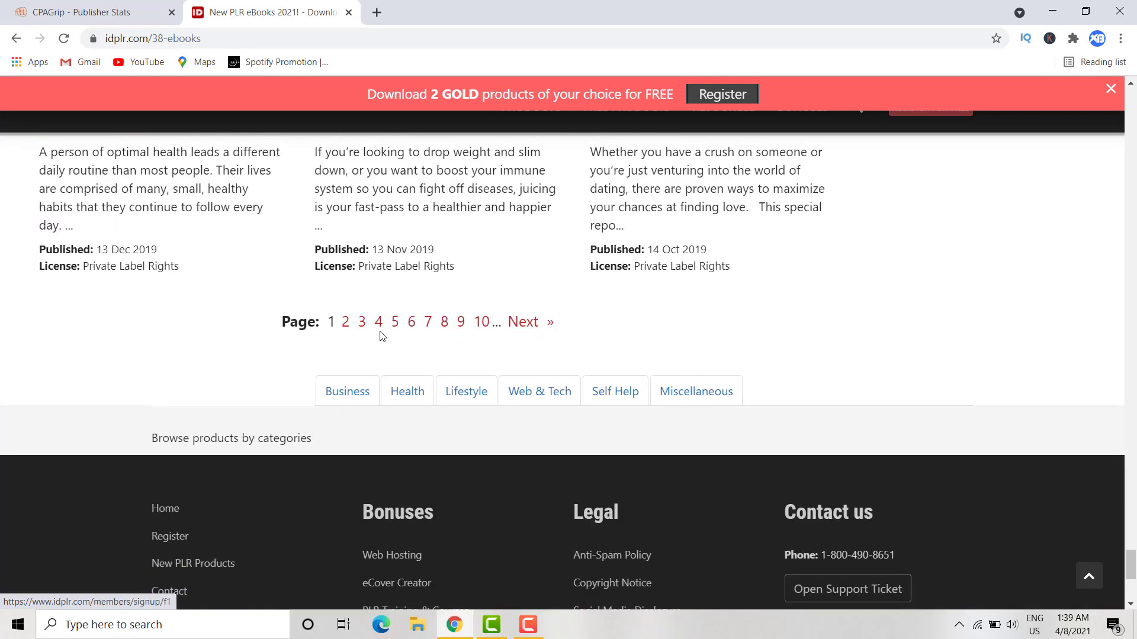
- Scroll back up to Natural Skin Care Tips and return to the CPAGrip Publisher Stats tab
{"action": "scroll", "coordinate": [355, 321], "scroll_direction": "up", "scroll_amount": 3}
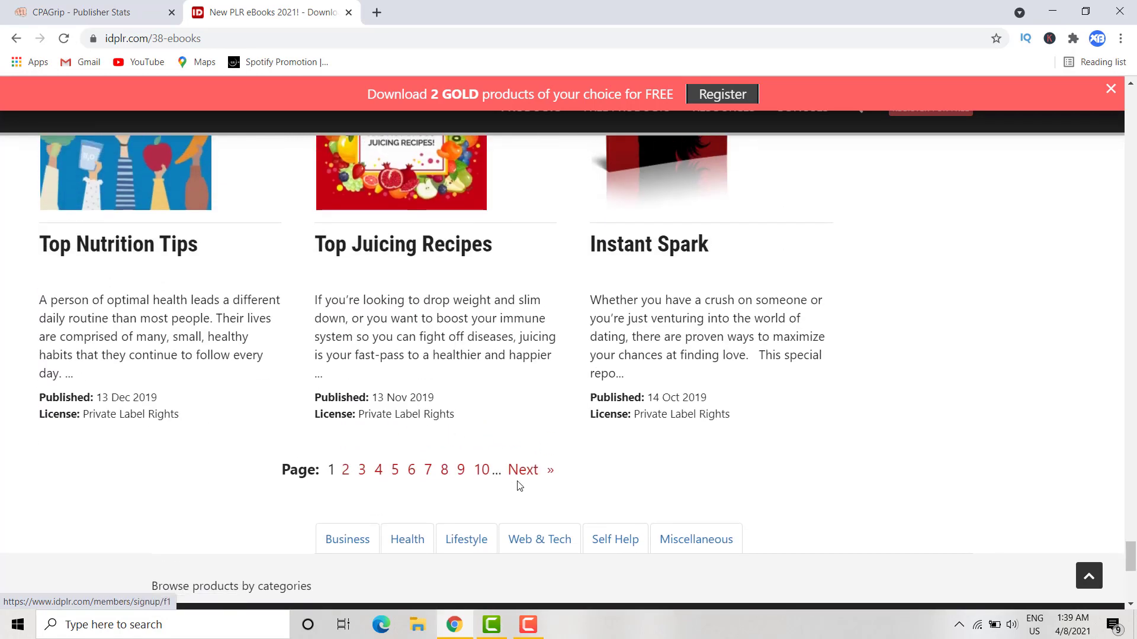
{"action": "scroll", "coordinate": [443, 404], "scroll_direction": "up", "scroll_amount": 7}
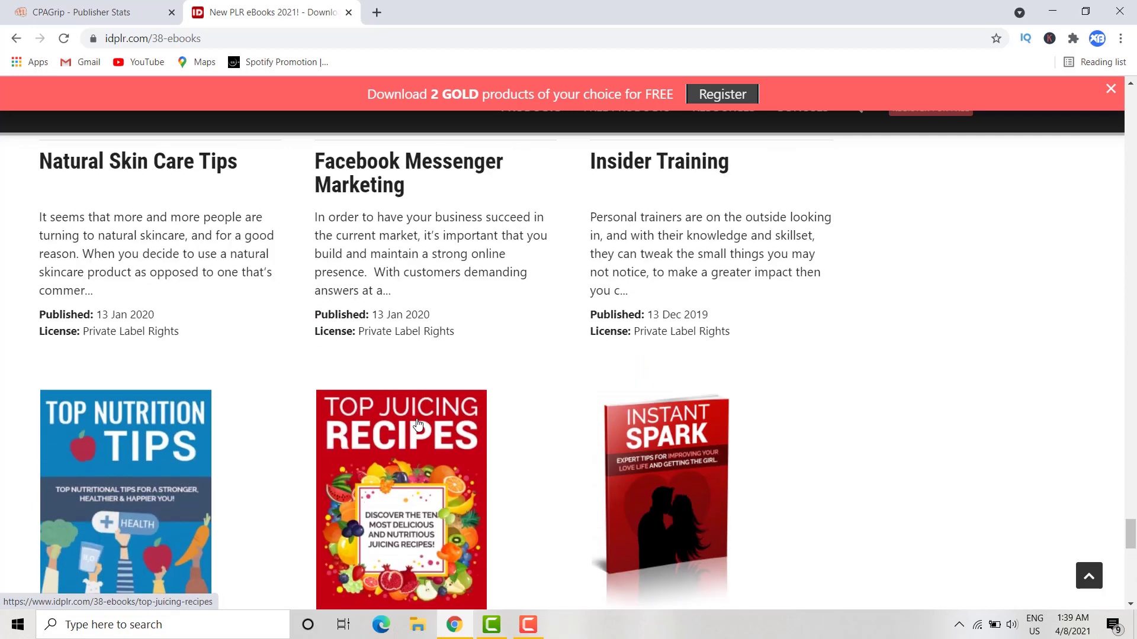
{"action": "scroll", "coordinate": [417, 423], "scroll_direction": "up", "scroll_amount": 2}
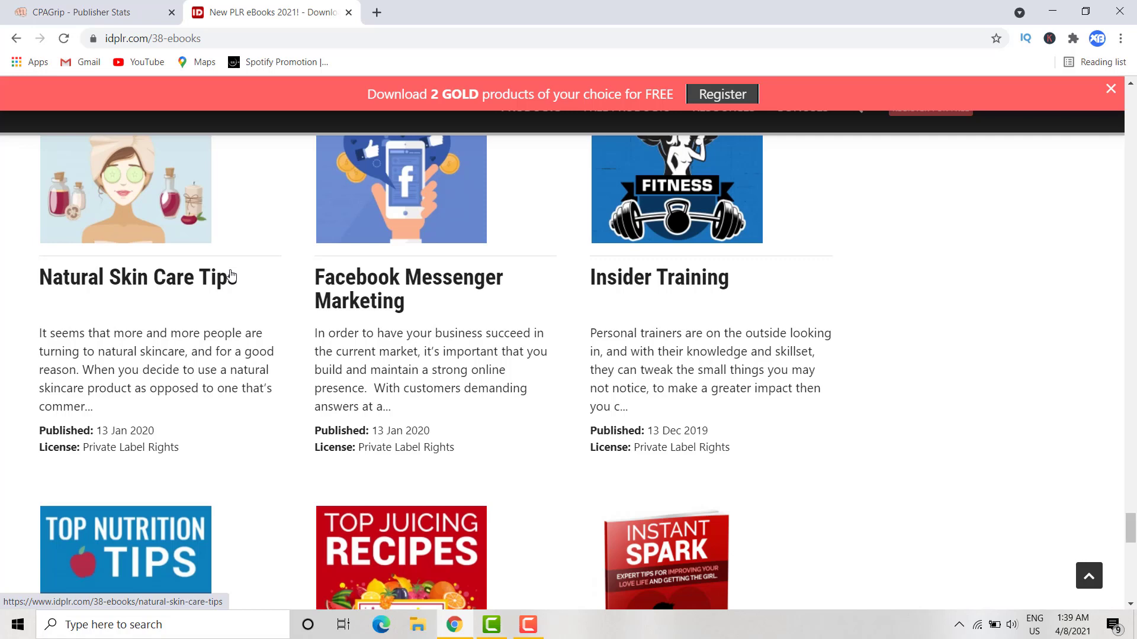
{"action": "scroll", "coordinate": [161, 233], "scroll_direction": "up", "scroll_amount": 2}
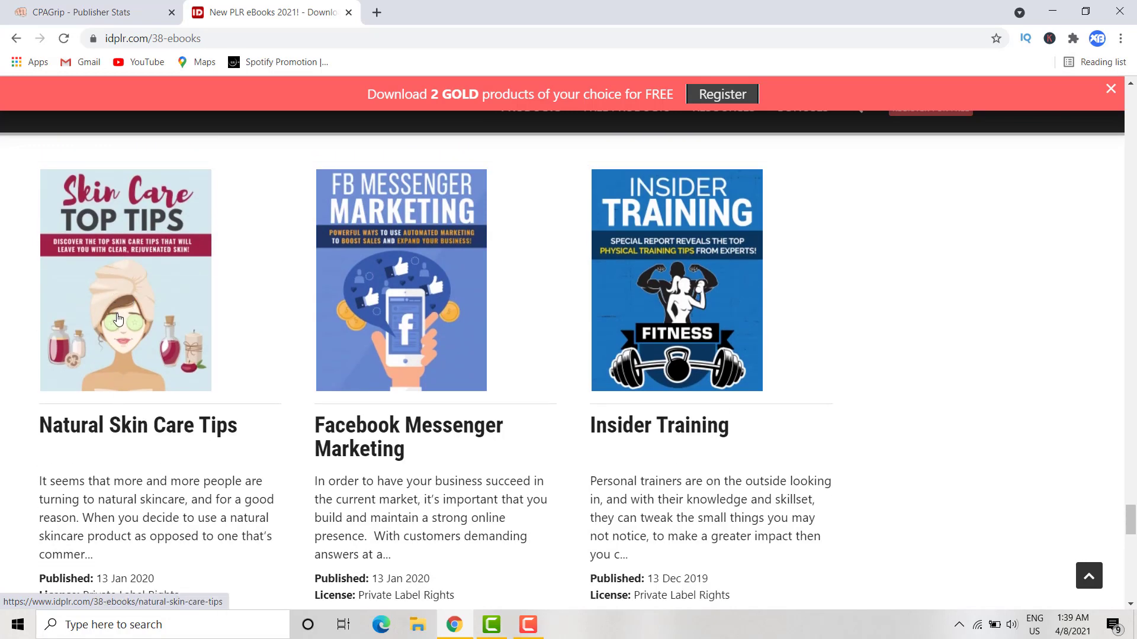
{"action": "left_click", "coordinate": [84, 9]}
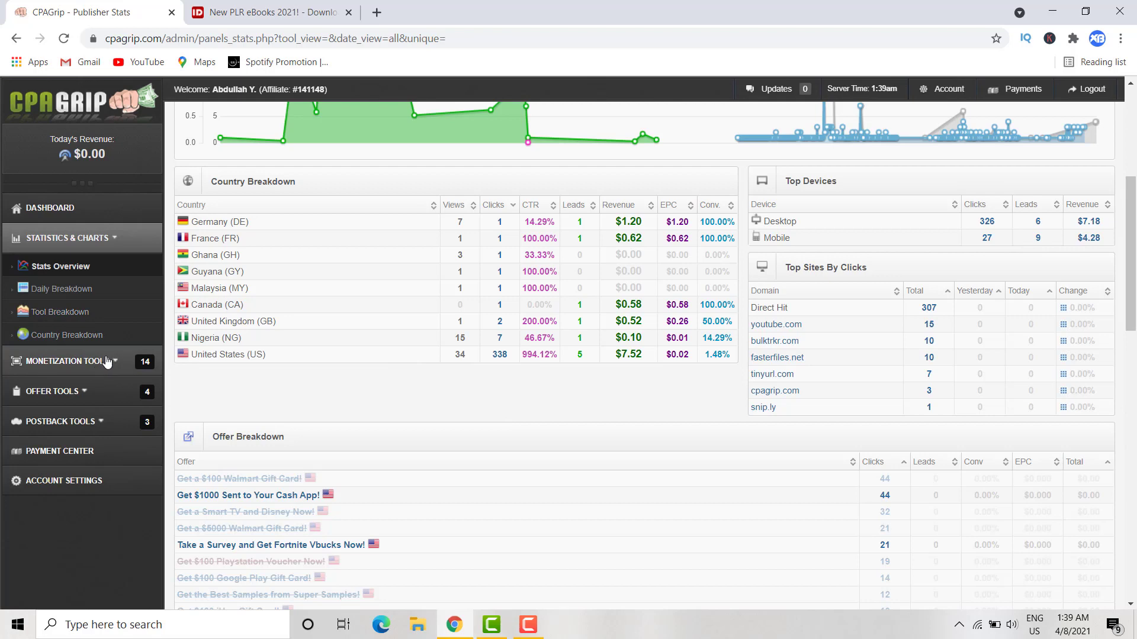
- Create a new URL locker under Monetization Tools, accepting the terms of service
{"action": "left_click", "coordinate": [83, 360]}
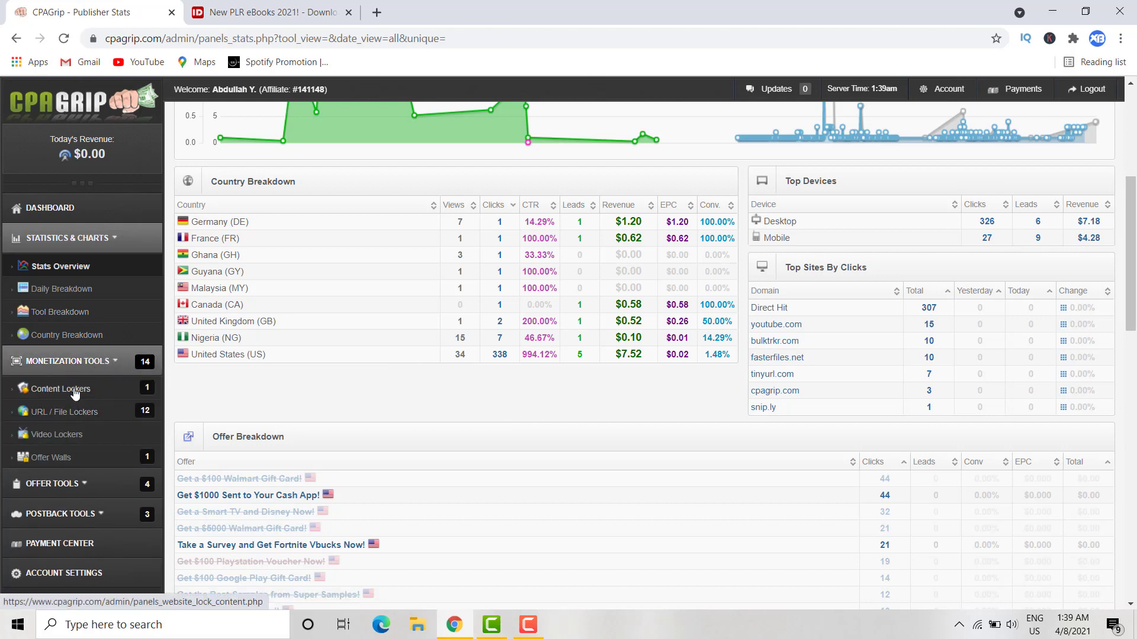
{"action": "left_click", "coordinate": [84, 413]}
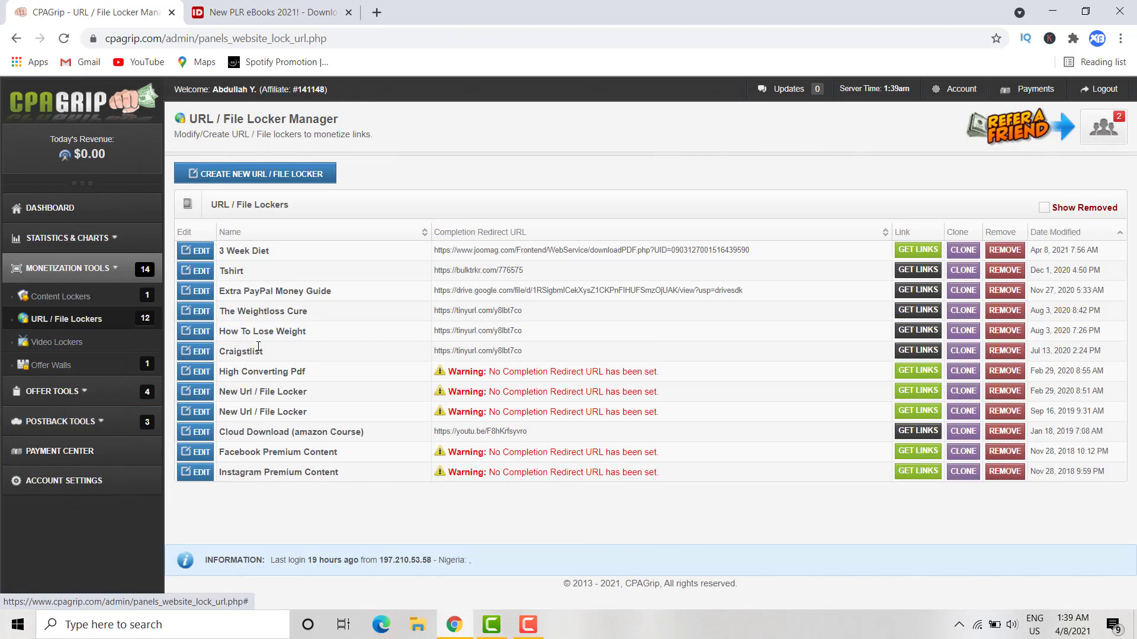
{"action": "left_click", "coordinate": [250, 176]}
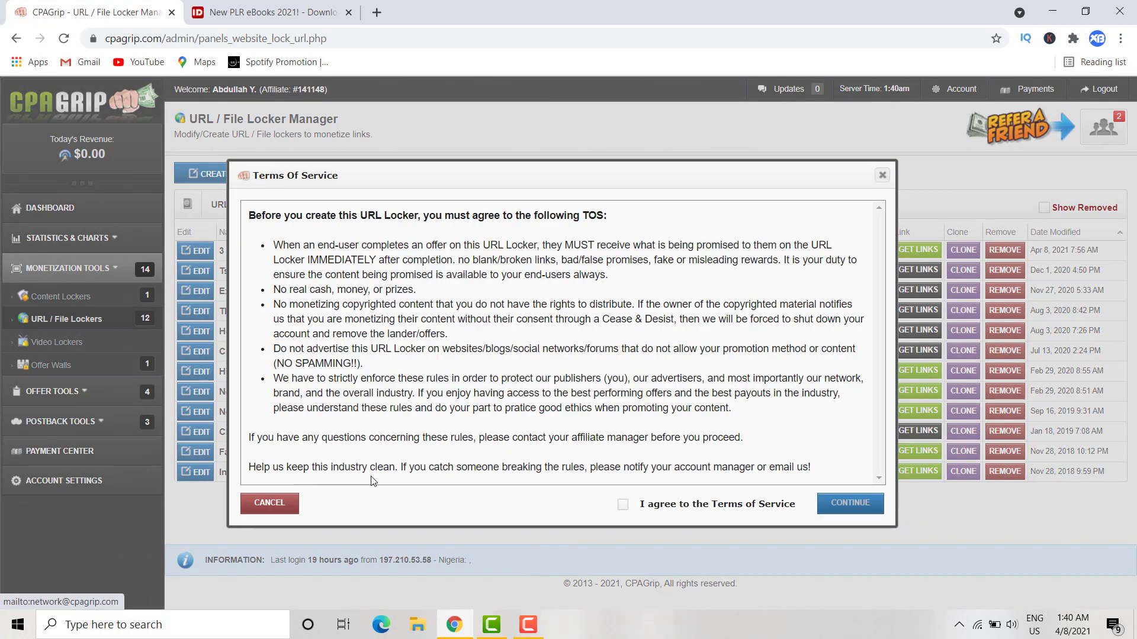
{"action": "left_click", "coordinate": [623, 505]}
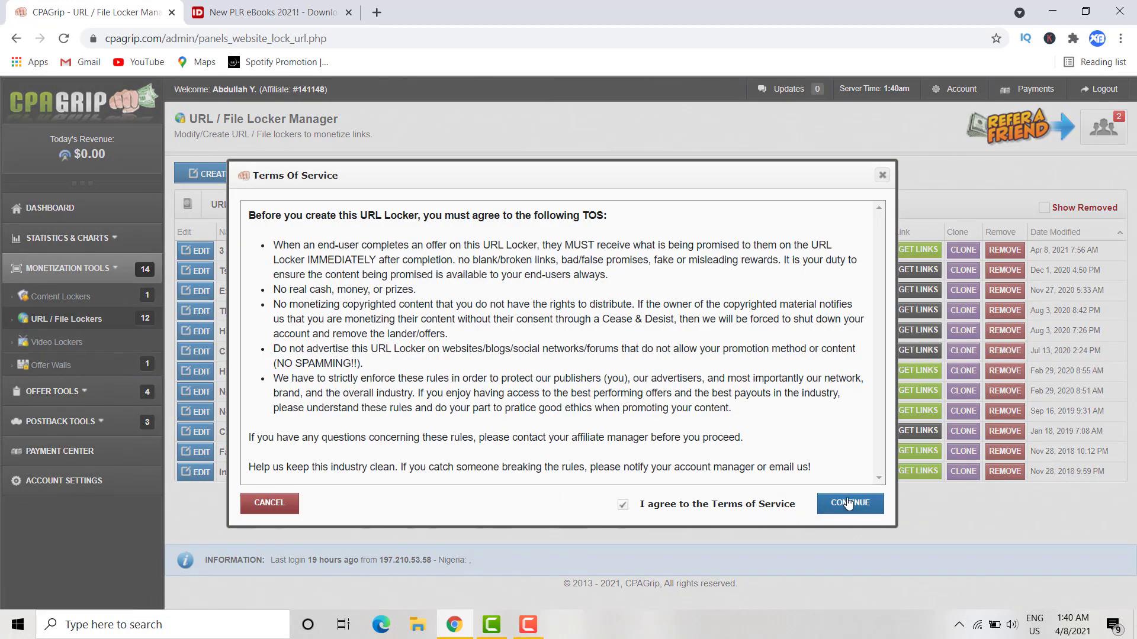
{"action": "left_click", "coordinate": [852, 503]}
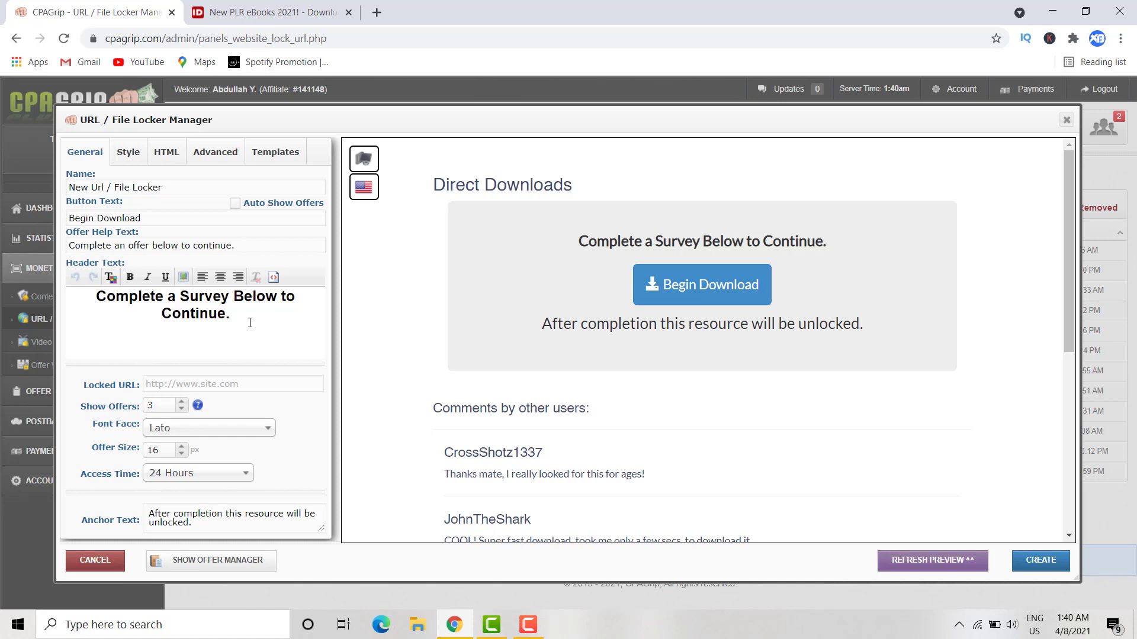
- Clear the locker's header text, start an image insert, and bring back the idplr eBooks page
{"action": "left_click_drag", "start_coordinate": [250, 323], "coordinate": [83, 291]}
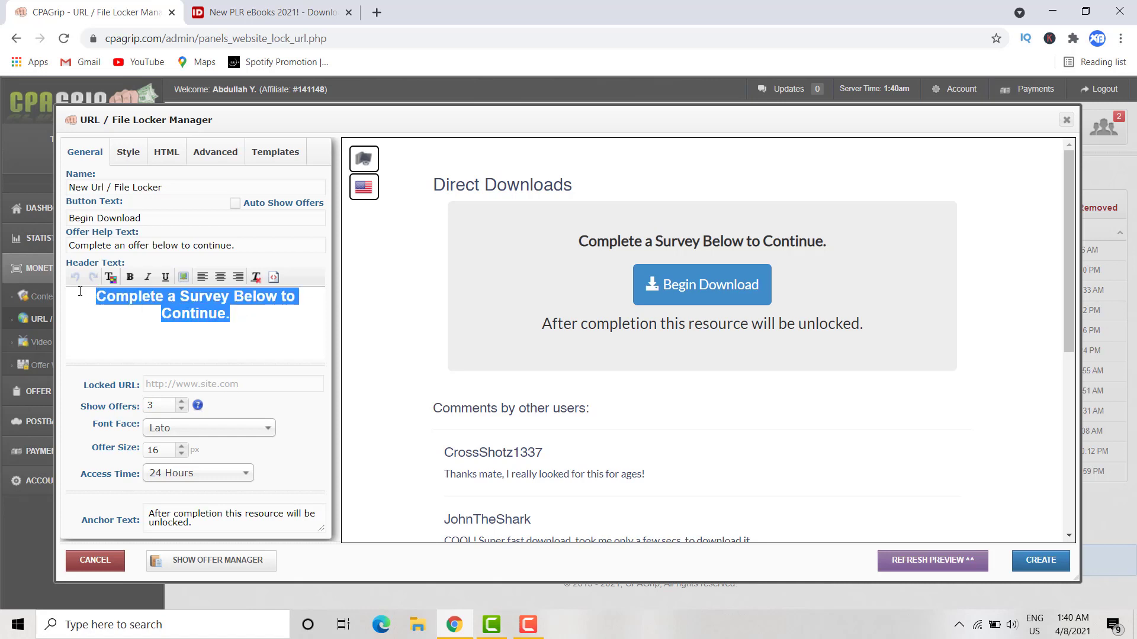
{"action": "key", "text": "Delete"}
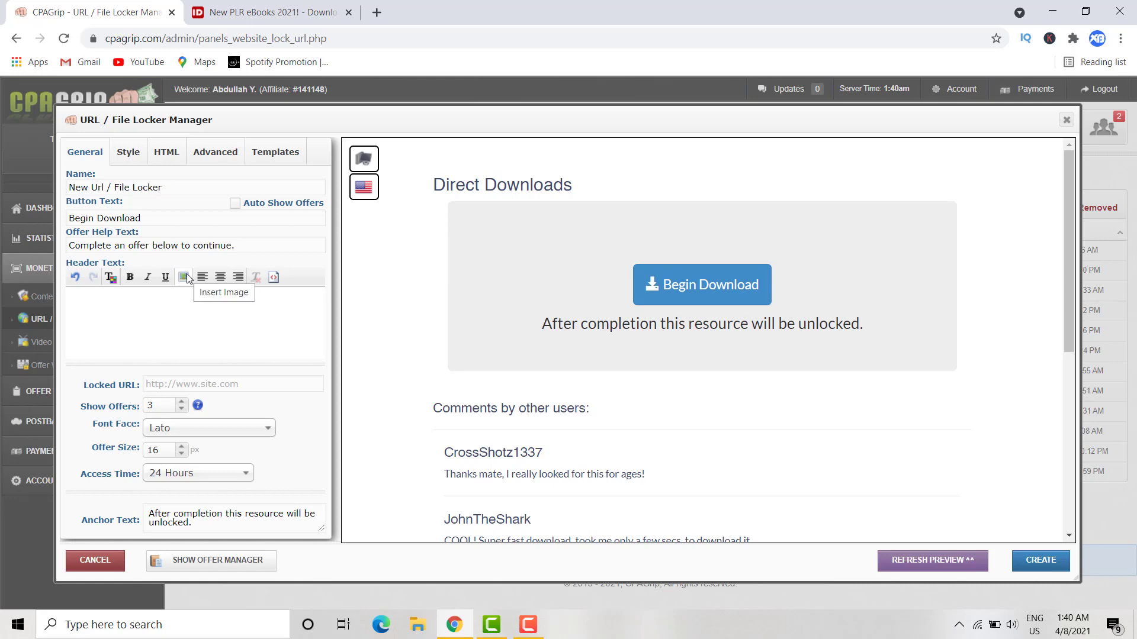
{"action": "left_click", "coordinate": [185, 277]}
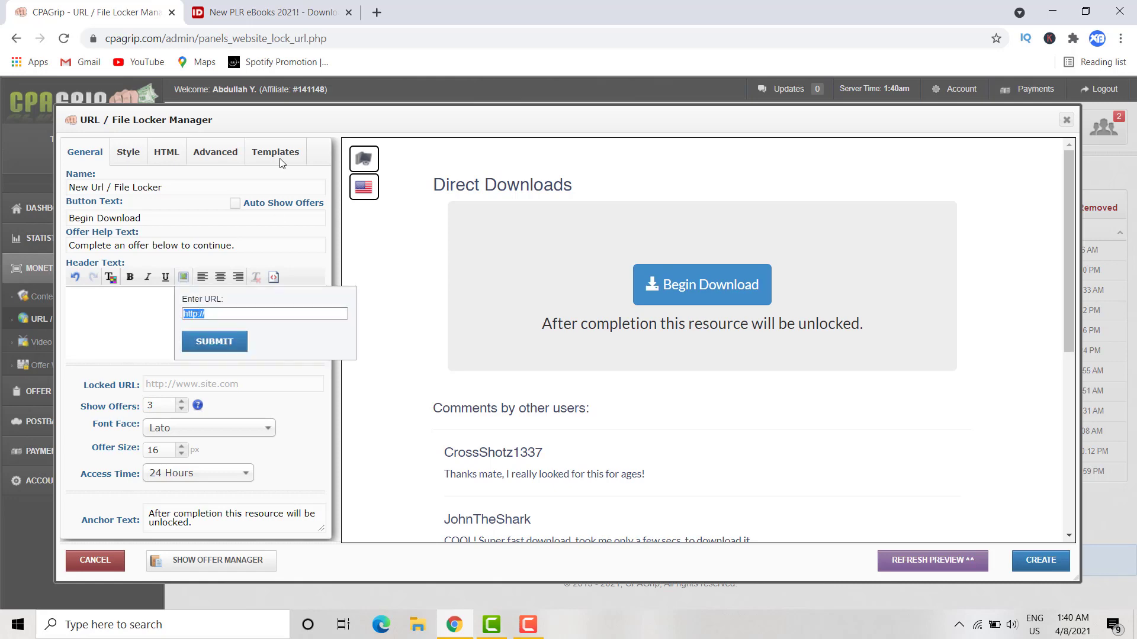
{"action": "left_click", "coordinate": [219, 12]}
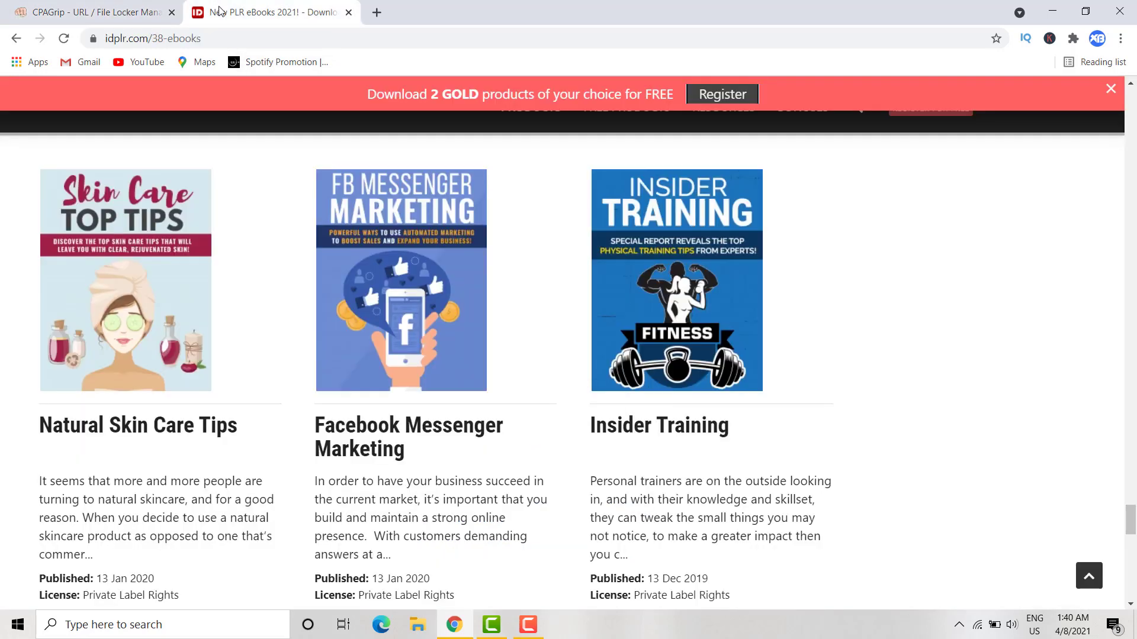
- Copy the cover image address from the Natural Skin Care Tips product page and return to CPAGrip
{"action": "left_click", "coordinate": [137, 286]}
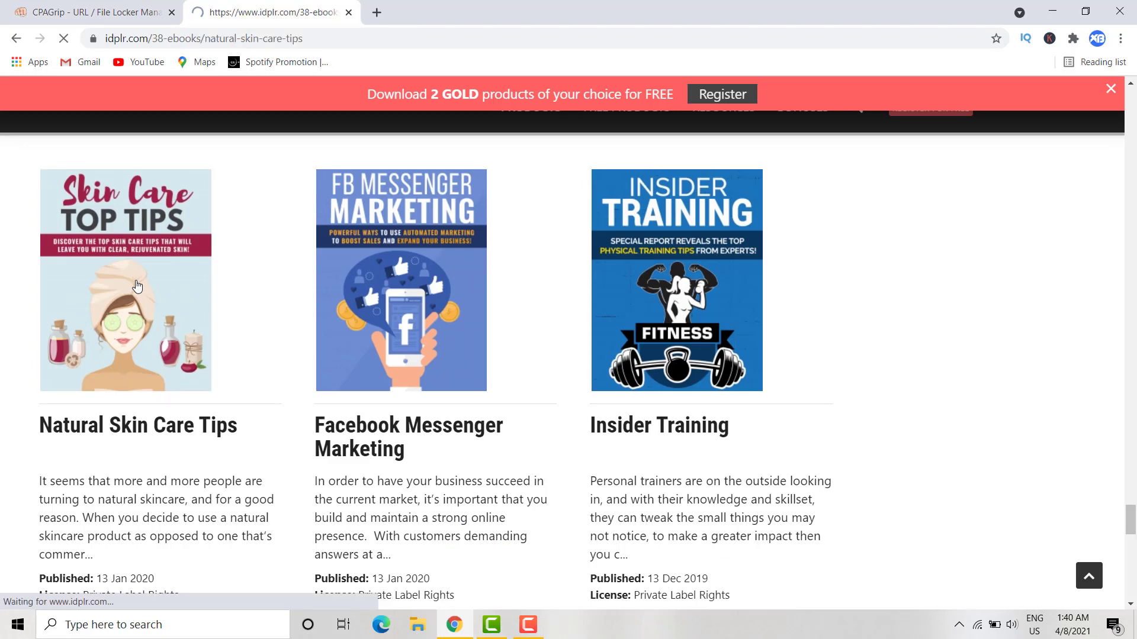
{"action": "right_click", "coordinate": [137, 284]}
{"action": "left_click", "coordinate": [86, 293]}
{"action": "right_click", "coordinate": [86, 293]}
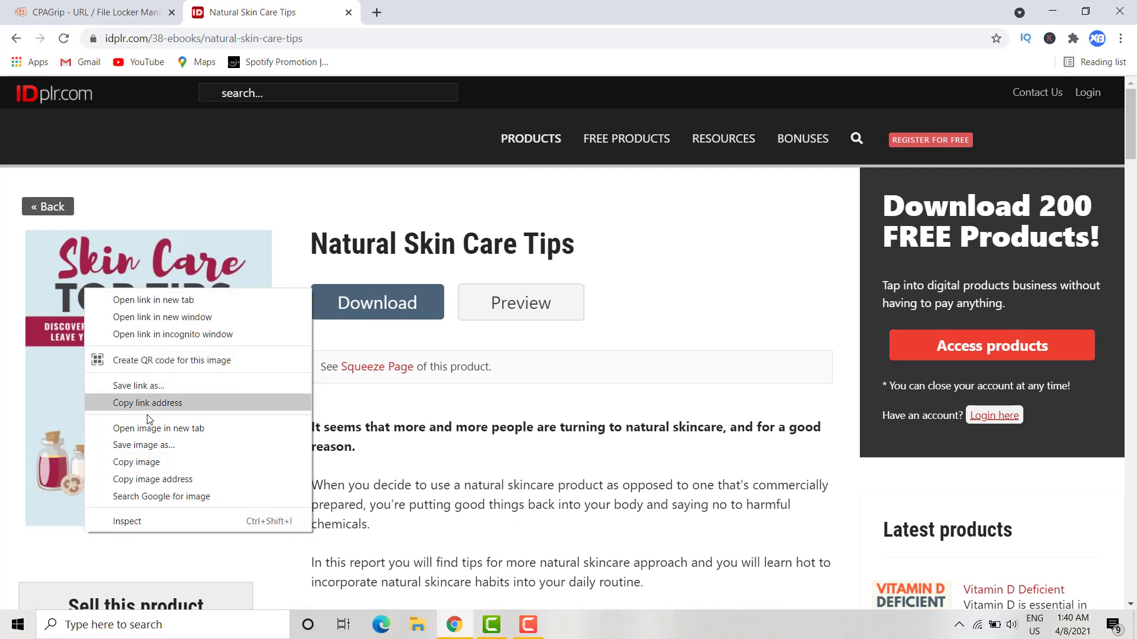
{"action": "right_click", "coordinate": [38, 365]}
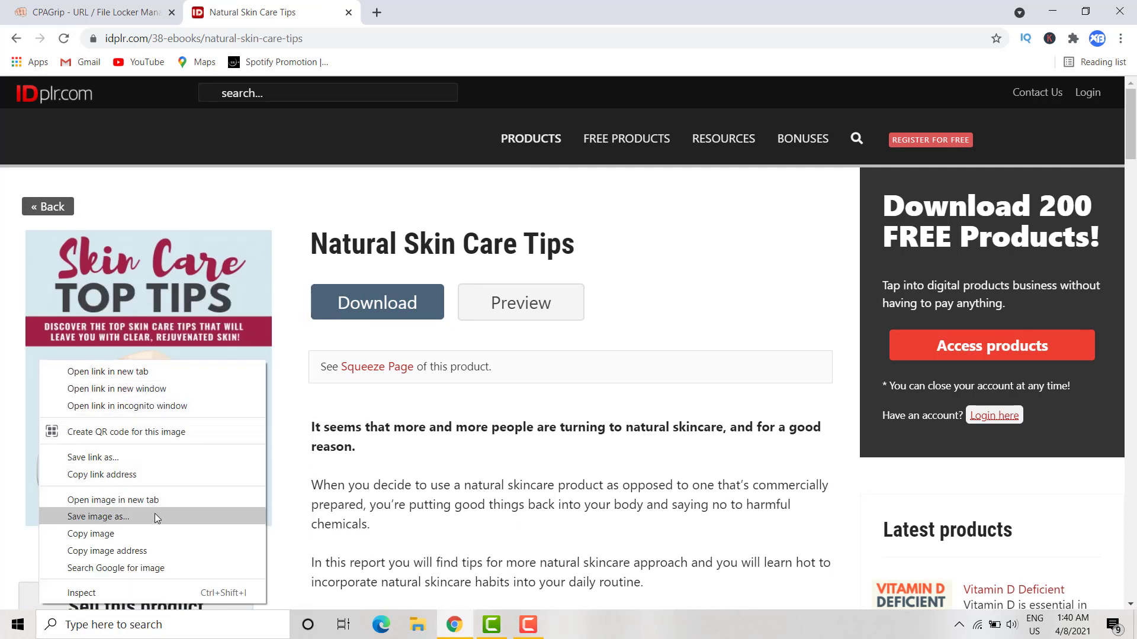
{"action": "left_click", "coordinate": [151, 552]}
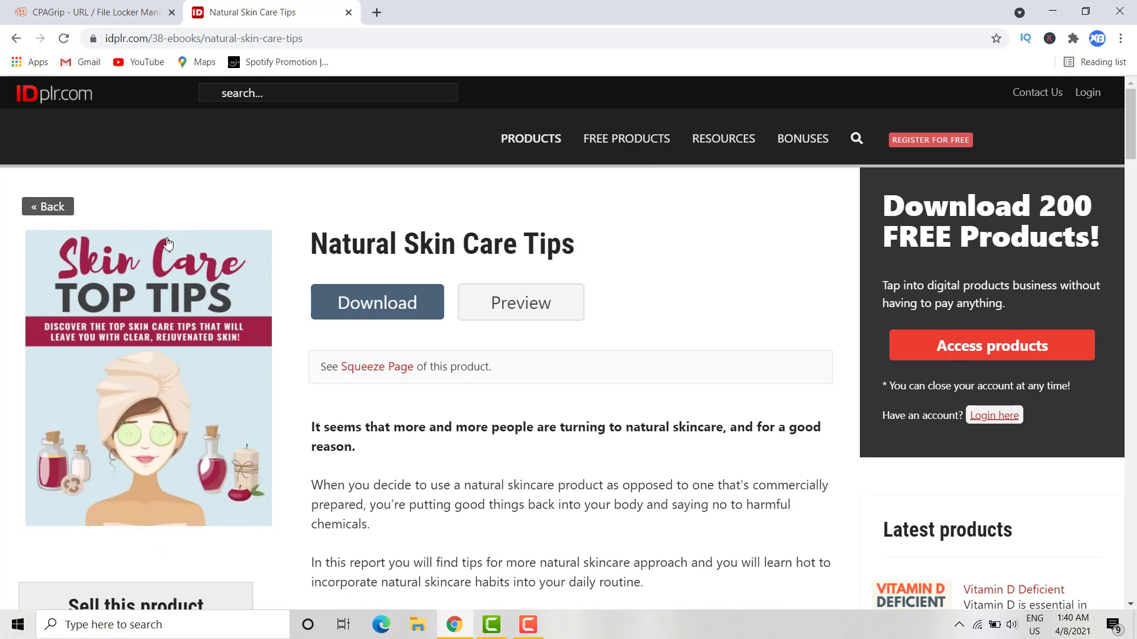
{"action": "left_click", "coordinate": [100, 5]}
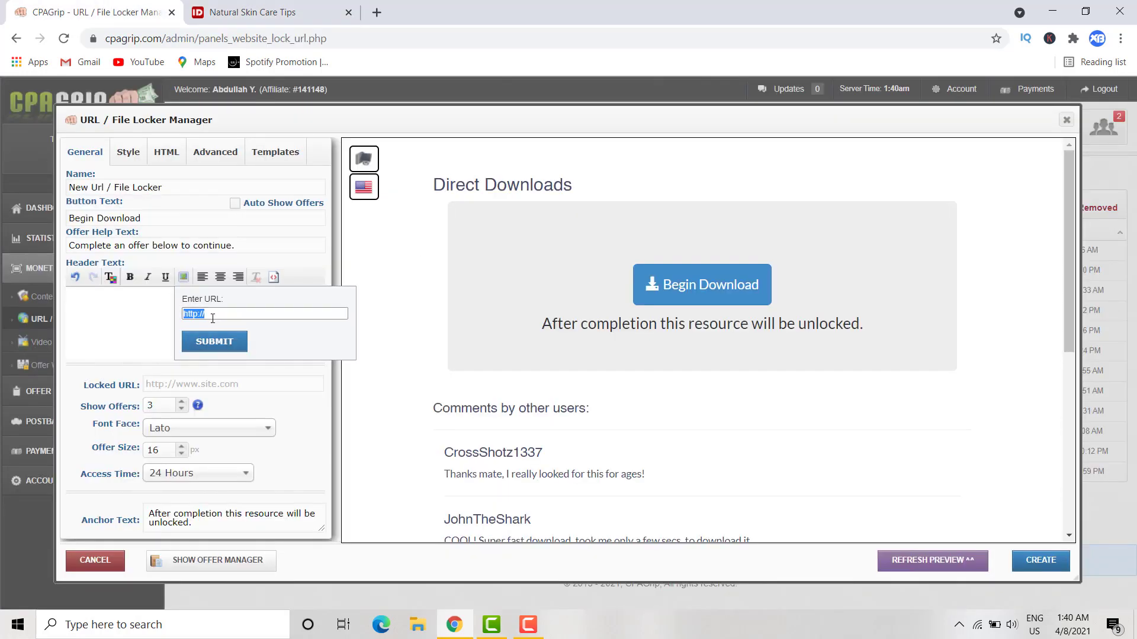
{"action": "right_click", "coordinate": [192, 316]}
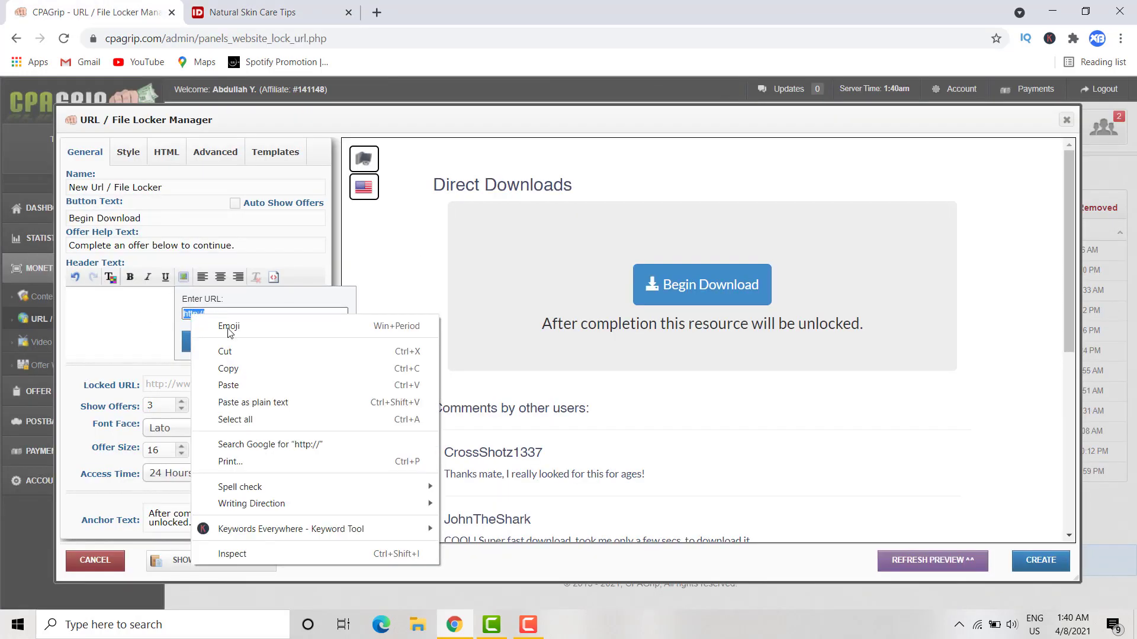
{"action": "left_click", "coordinate": [228, 385]}
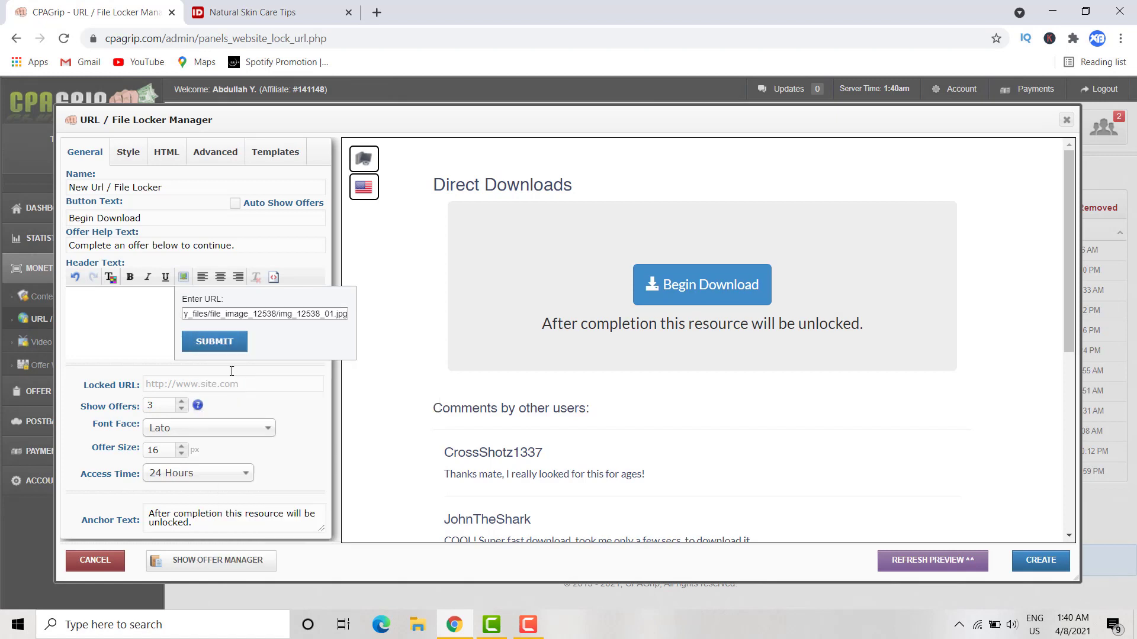
{"action": "left_click", "coordinate": [214, 342]}
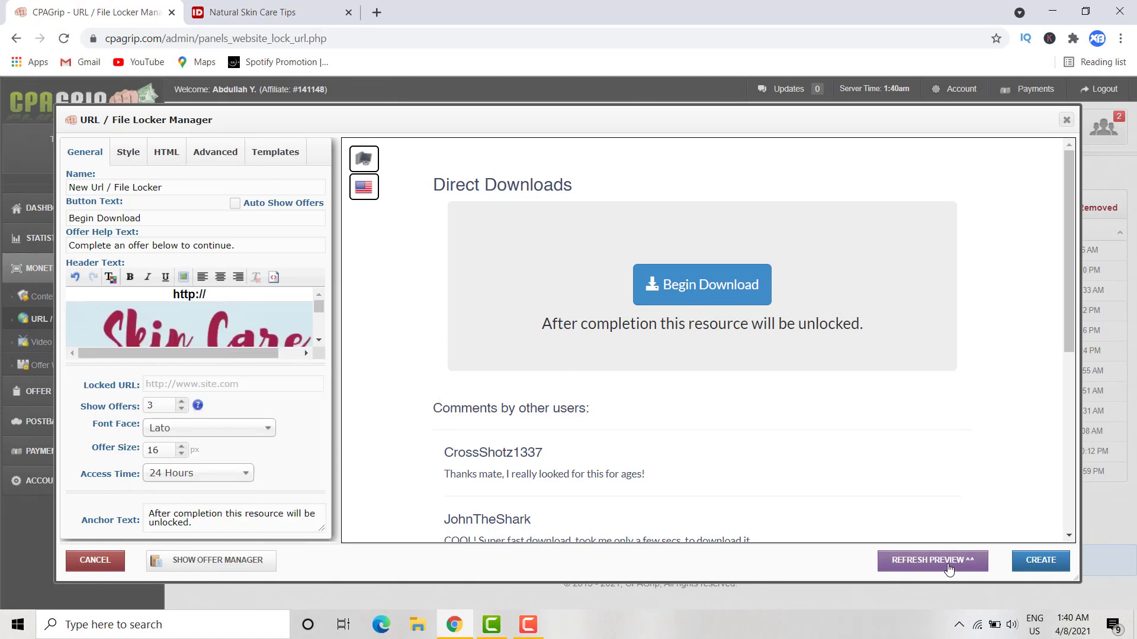
{"action": "left_click_drag", "start_coordinate": [209, 294], "coordinate": [144, 291]}
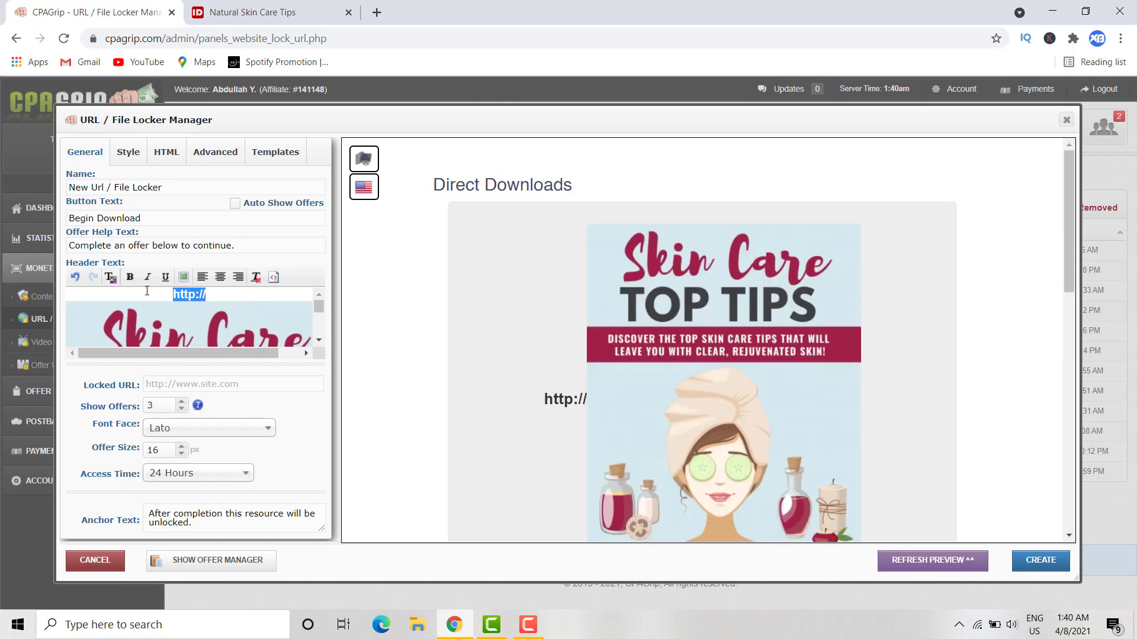
{"action": "key", "text": "BackSpace"}
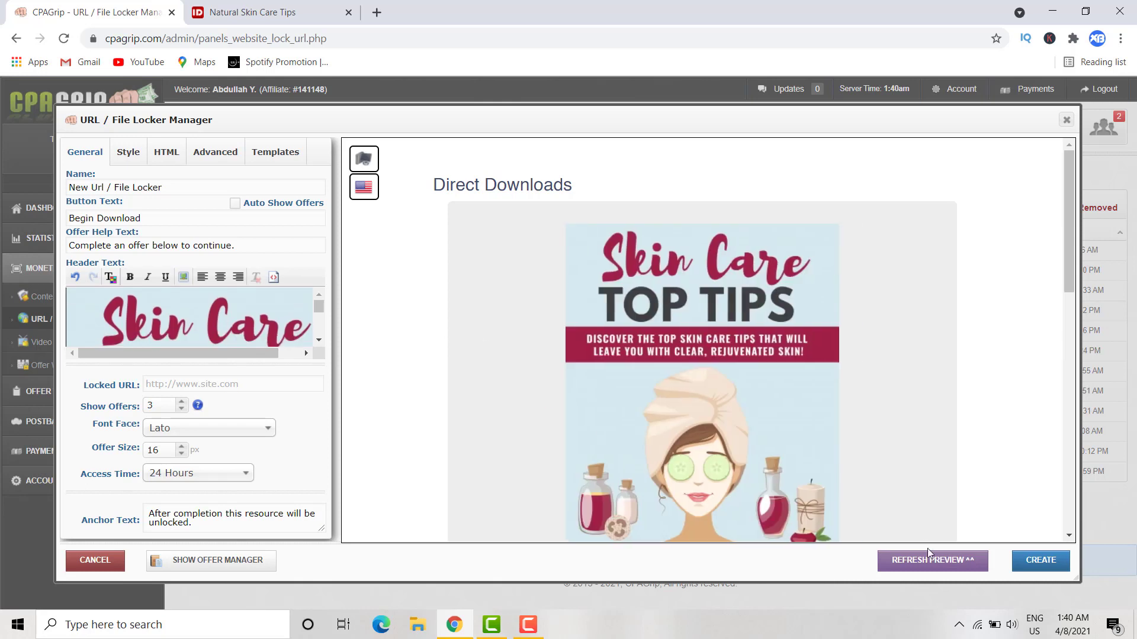
- Refresh the locker preview so it shows the Skin Care cover
{"action": "left_click", "coordinate": [929, 561]}
{"action": "scroll", "coordinate": [930, 456], "scroll_direction": "down", "scroll_amount": 2}
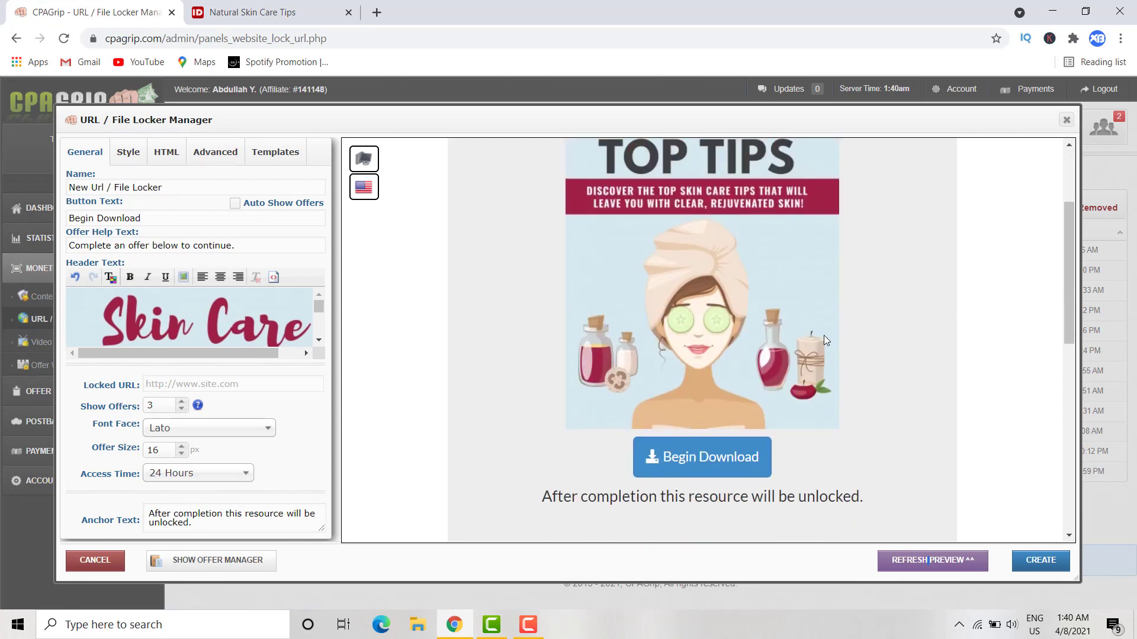
{"action": "scroll", "coordinate": [826, 340], "scroll_direction": "up", "scroll_amount": 2}
{"action": "scroll", "coordinate": [826, 341], "scroll_direction": "down", "scroll_amount": 1}
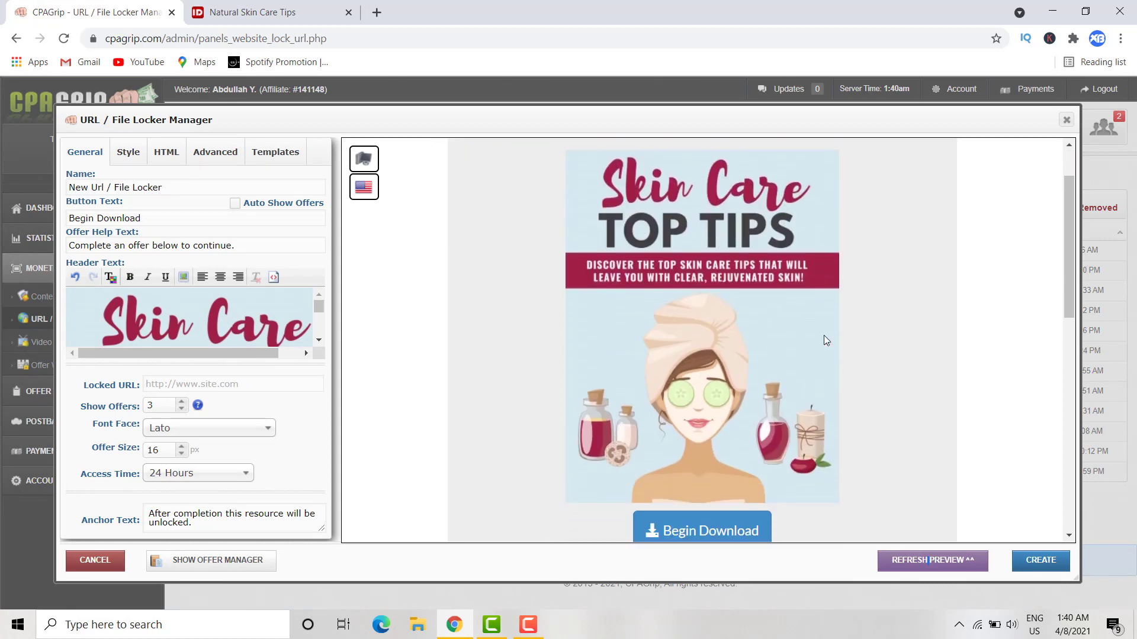
- Switch the preview device to Mobile and scroll through the phone-framed locker
{"action": "mouse_move", "coordinate": [364, 159]}
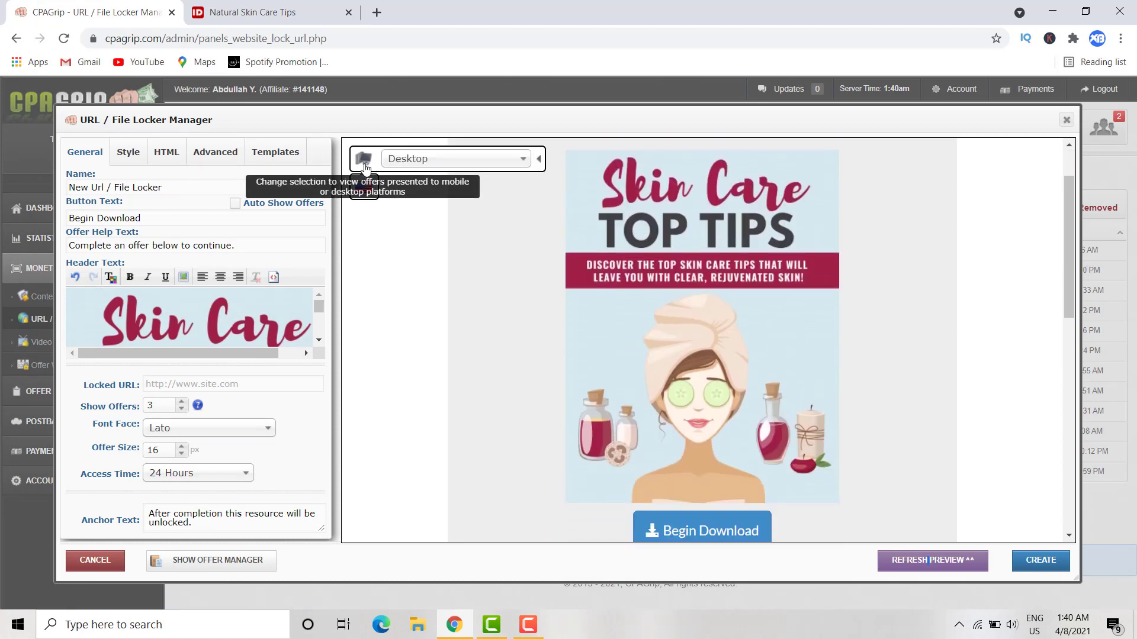
{"action": "left_click", "coordinate": [423, 162]}
{"action": "left_click", "coordinate": [397, 219]}
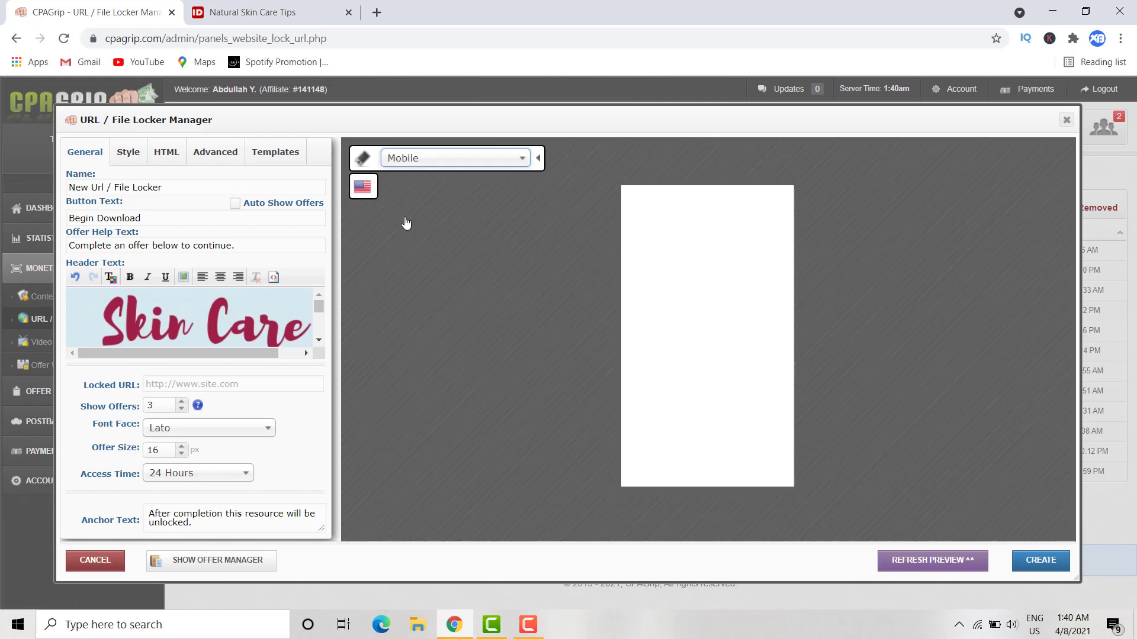
{"action": "scroll", "coordinate": [737, 264], "scroll_direction": "down", "scroll_amount": 2}
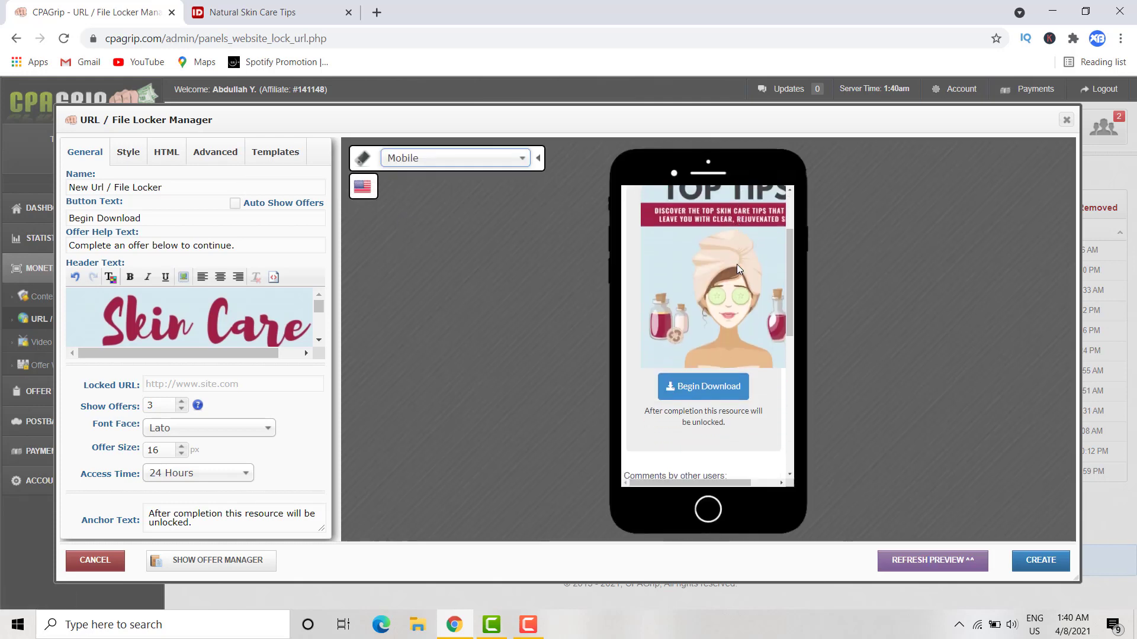
{"action": "scroll", "coordinate": [737, 264], "scroll_direction": "up", "scroll_amount": 1}
{"action": "scroll", "coordinate": [750, 354], "scroll_direction": "down", "scroll_amount": 1}
{"action": "left_click_drag", "start_coordinate": [740, 484], "coordinate": [748, 486]}
{"action": "scroll", "coordinate": [746, 357], "scroll_direction": "up", "scroll_amount": 1}
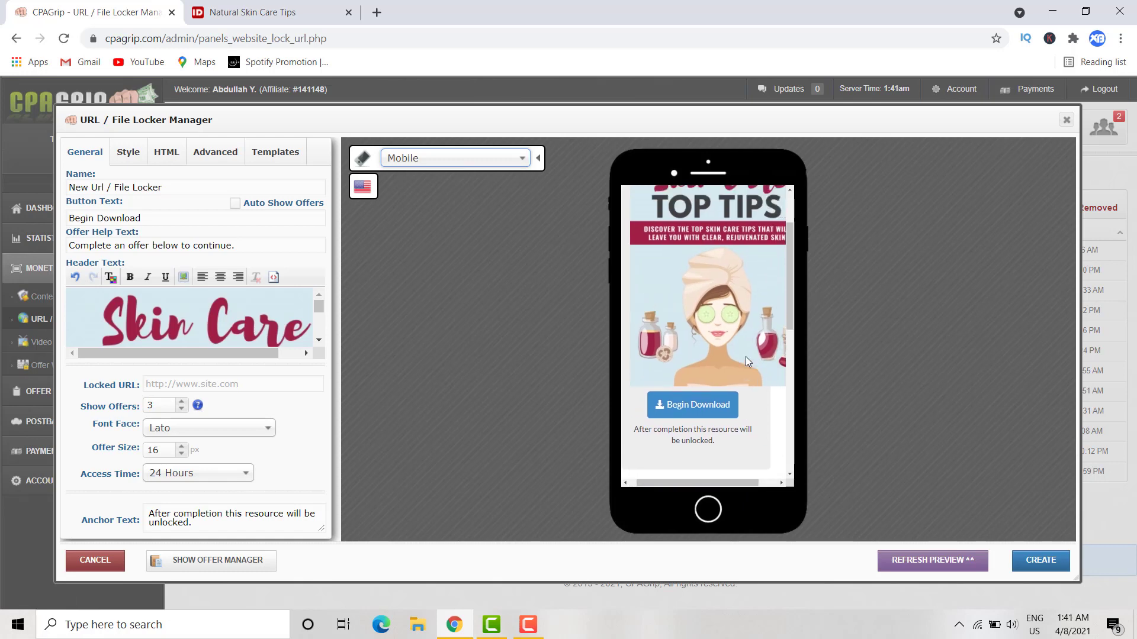
{"action": "scroll", "coordinate": [746, 357], "scroll_direction": "down", "scroll_amount": 3}
{"action": "scroll", "coordinate": [746, 358], "scroll_direction": "up", "scroll_amount": 4}
{"action": "scroll", "coordinate": [744, 357], "scroll_direction": "down", "scroll_amount": 8}
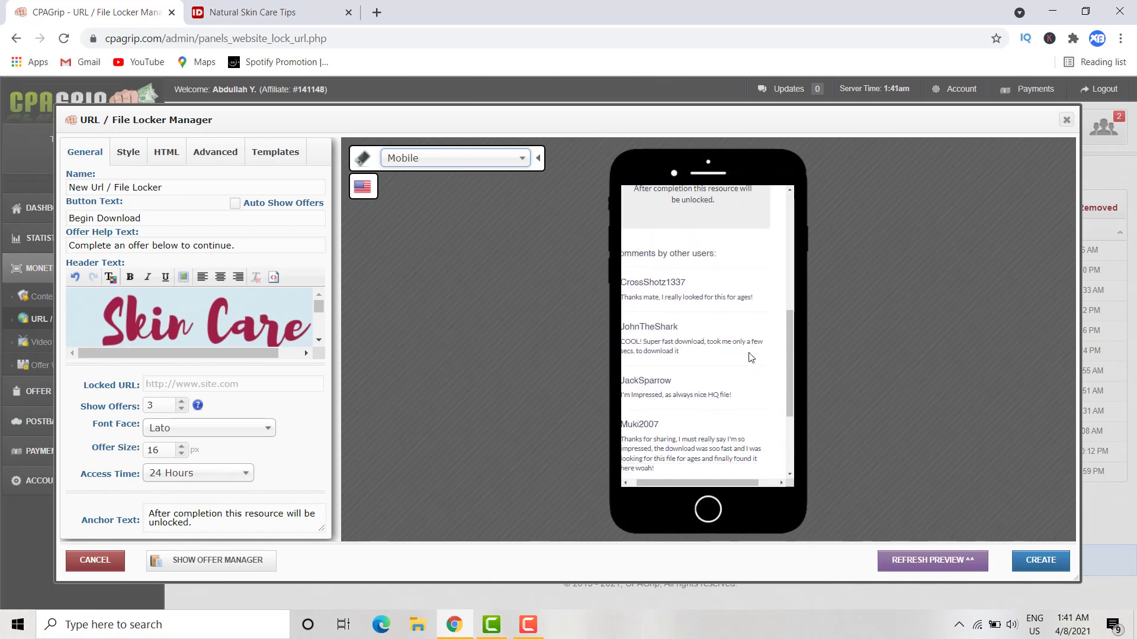
{"action": "left_click", "coordinate": [437, 158]}
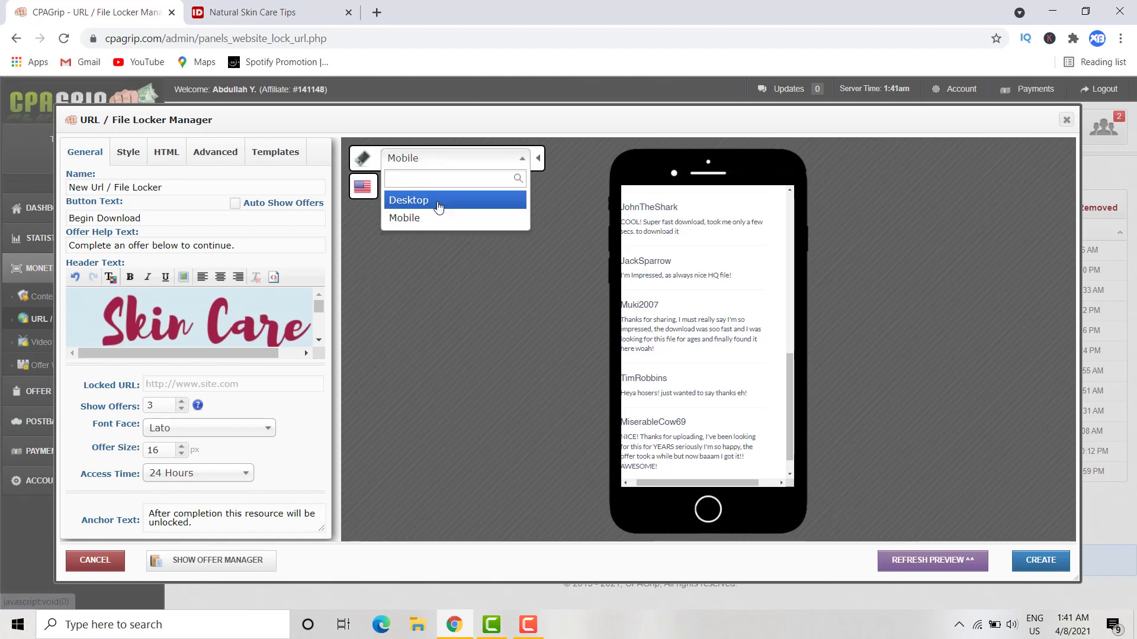
- Set the preview back to Desktop and scroll through the comments below Begin Download
{"action": "left_click", "coordinate": [439, 199]}
{"action": "scroll", "coordinate": [564, 465], "scroll_direction": "down", "scroll_amount": 5}
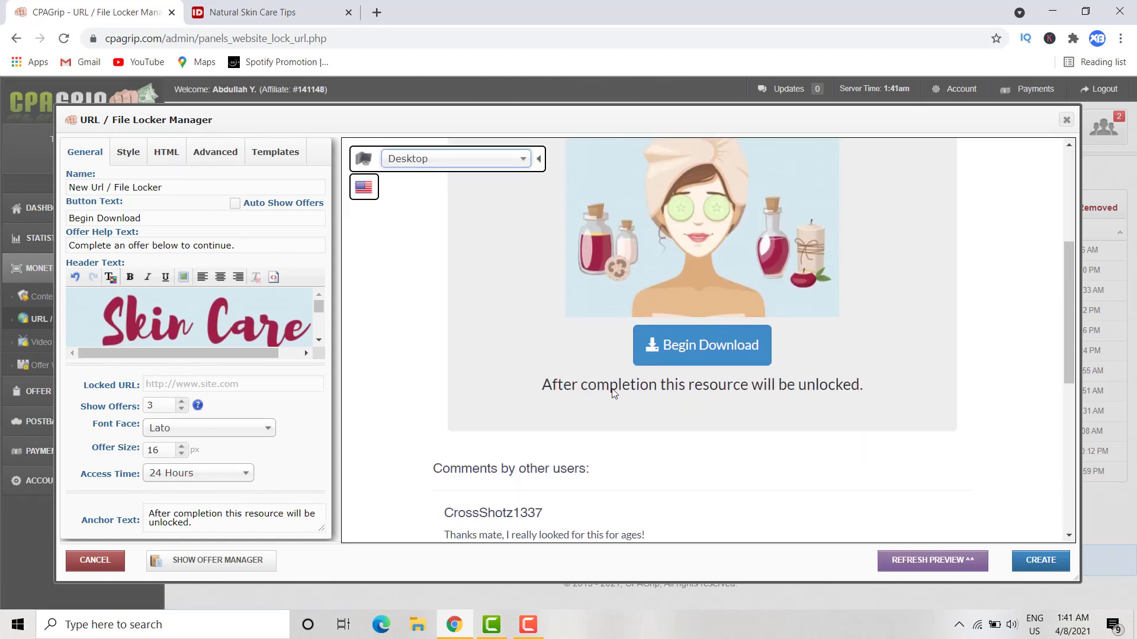
{"action": "scroll", "coordinate": [587, 355], "scroll_direction": "down", "scroll_amount": 1}
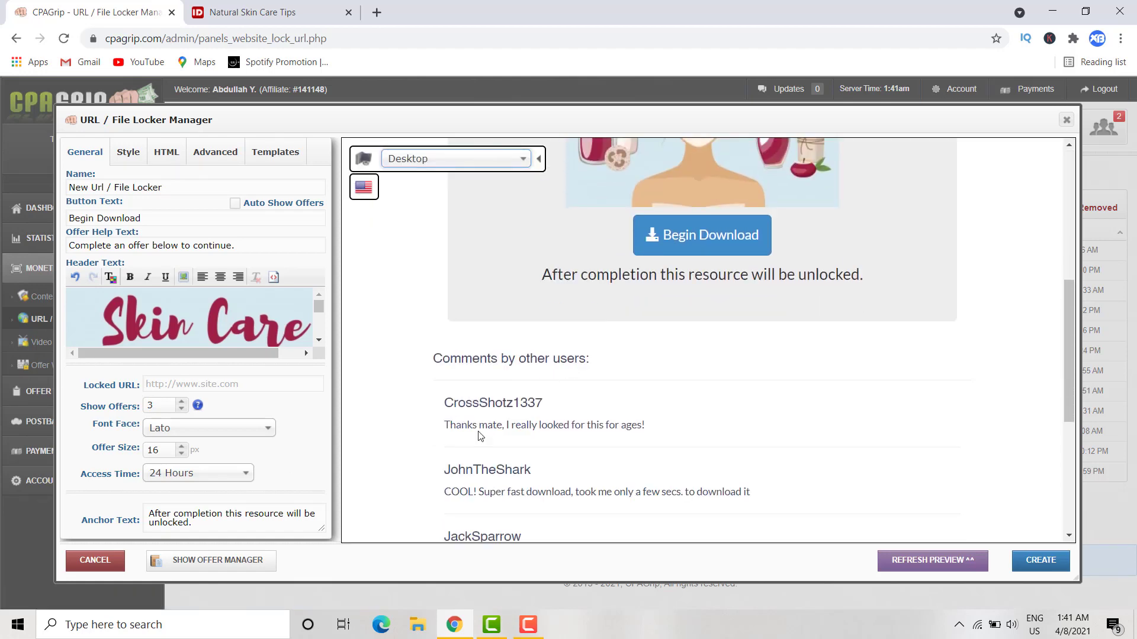
{"action": "scroll", "coordinate": [478, 435], "scroll_direction": "down", "scroll_amount": 1}
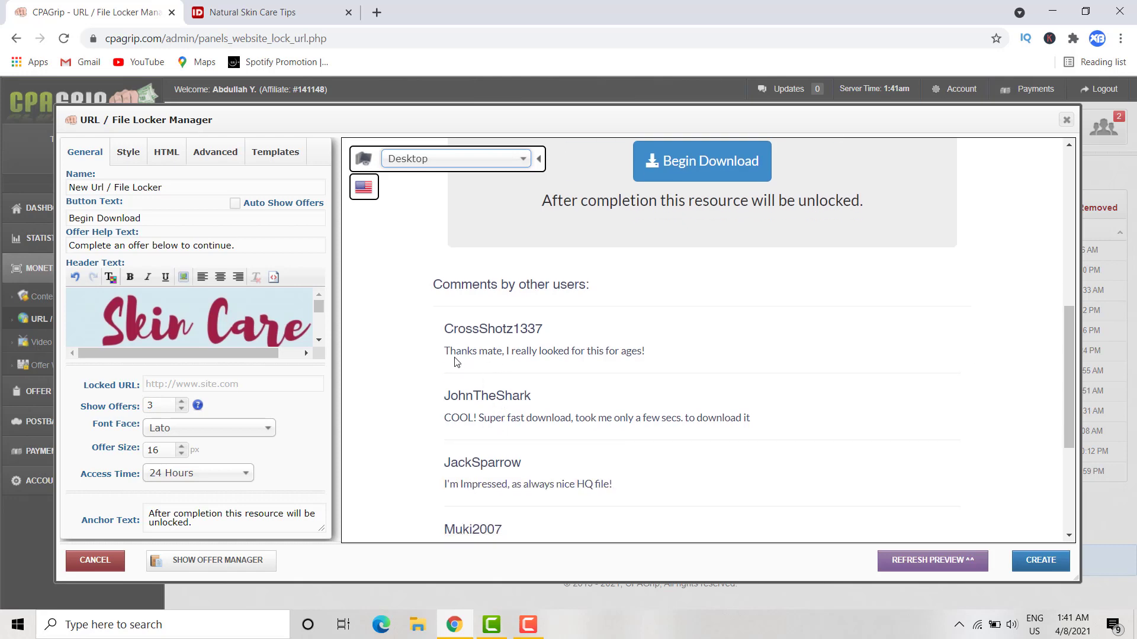
{"action": "scroll", "coordinate": [456, 355], "scroll_direction": "down", "scroll_amount": 1}
{"action": "scroll", "coordinate": [464, 251], "scroll_direction": "down", "scroll_amount": 1}
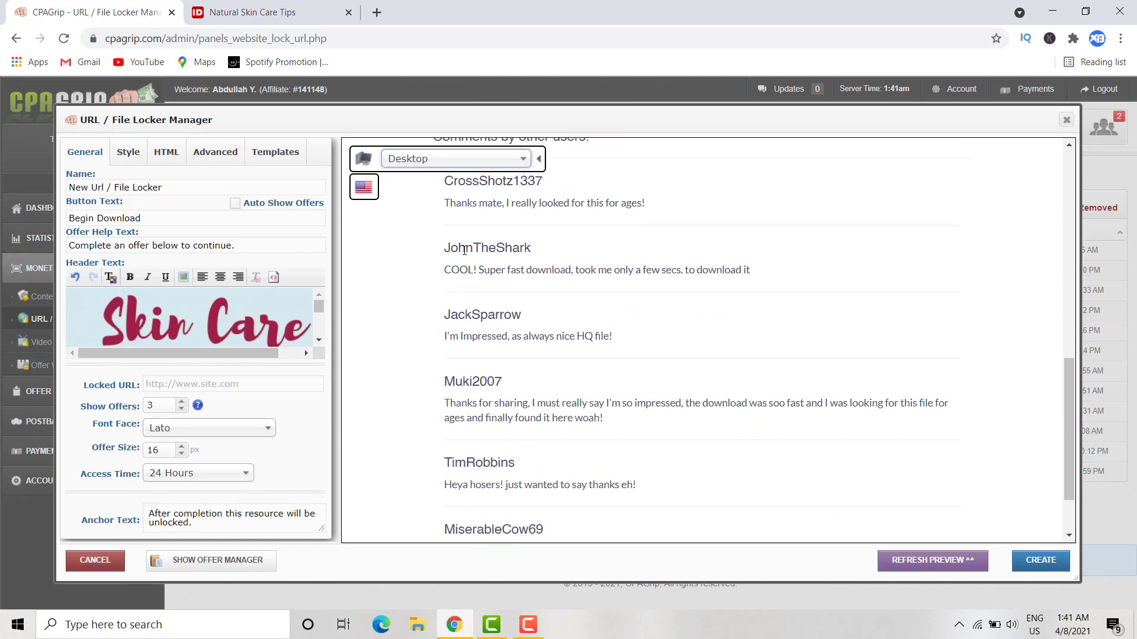
{"action": "scroll", "coordinate": [515, 299], "scroll_direction": "down", "scroll_amount": 1}
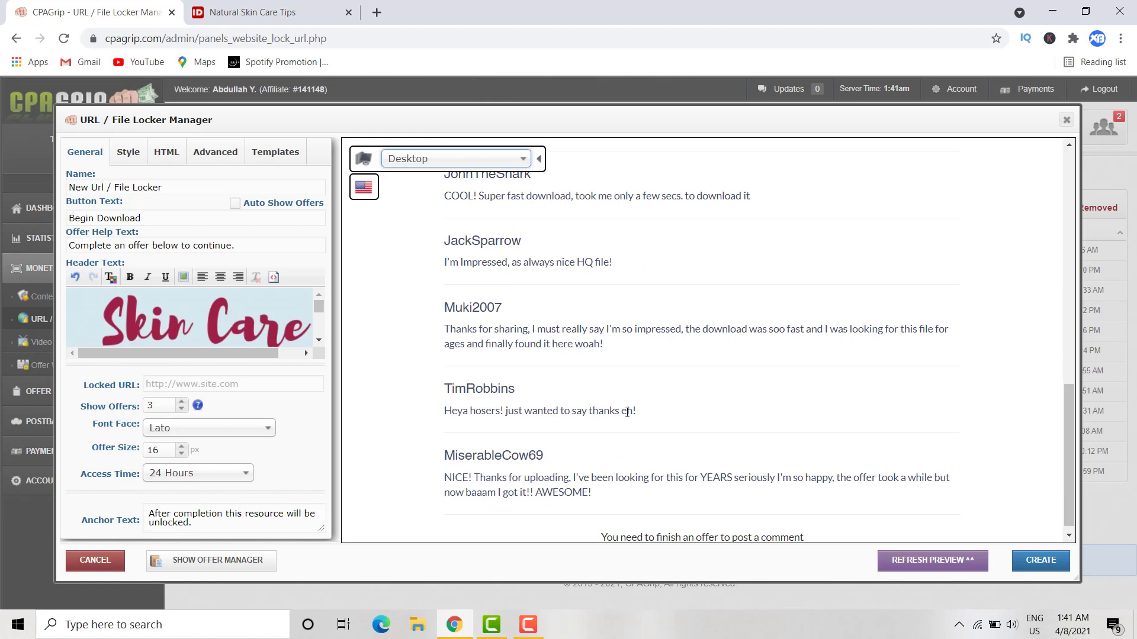
{"action": "scroll", "coordinate": [627, 413], "scroll_direction": "down", "scroll_amount": 1}
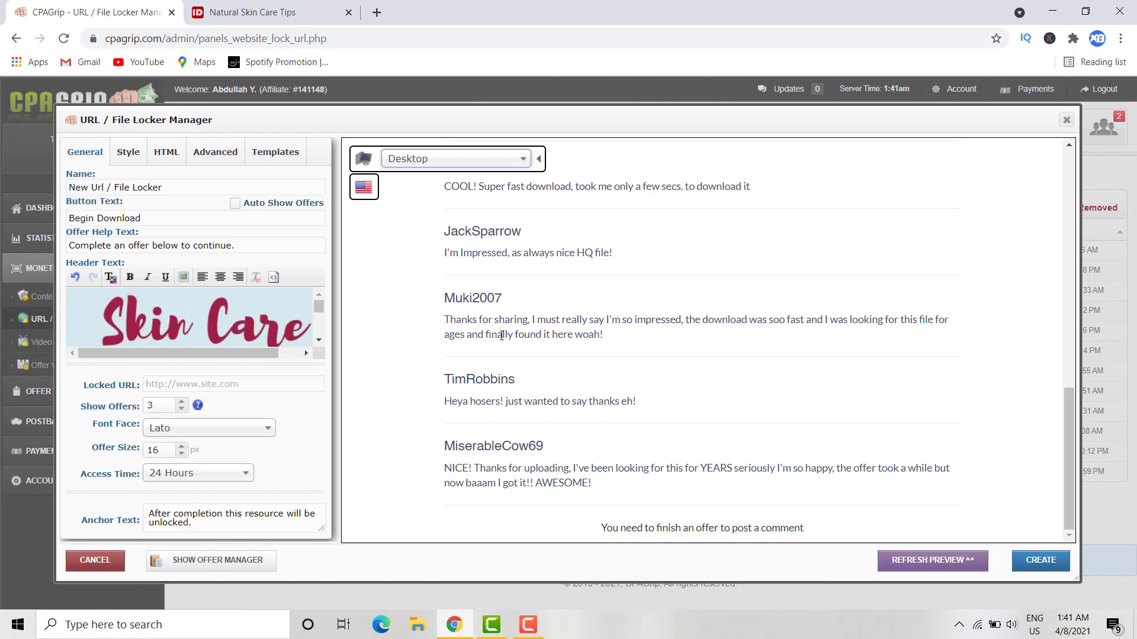
{"action": "scroll", "coordinate": [502, 336], "scroll_direction": "up", "scroll_amount": 2}
{"action": "scroll", "coordinate": [501, 335], "scroll_direction": "up", "scroll_amount": 5}
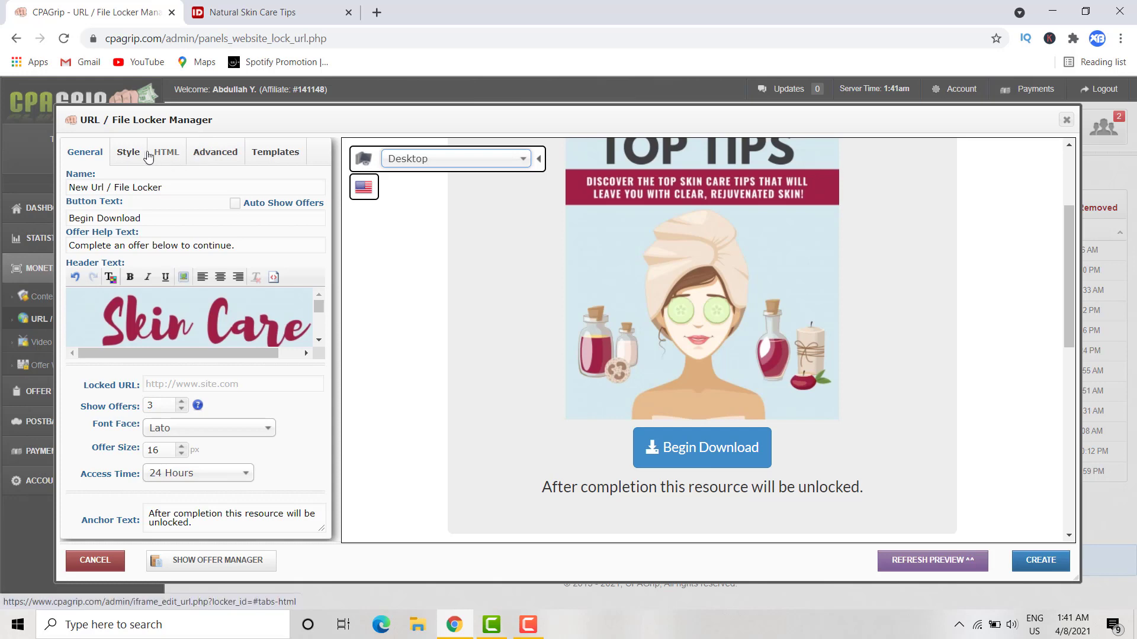
{"action": "left_click", "coordinate": [128, 152]}
- Set Leads Required to 3 on the Advanced tab, then bring up the template choices
{"action": "left_click", "coordinate": [164, 152]}
{"action": "left_click", "coordinate": [204, 153]}
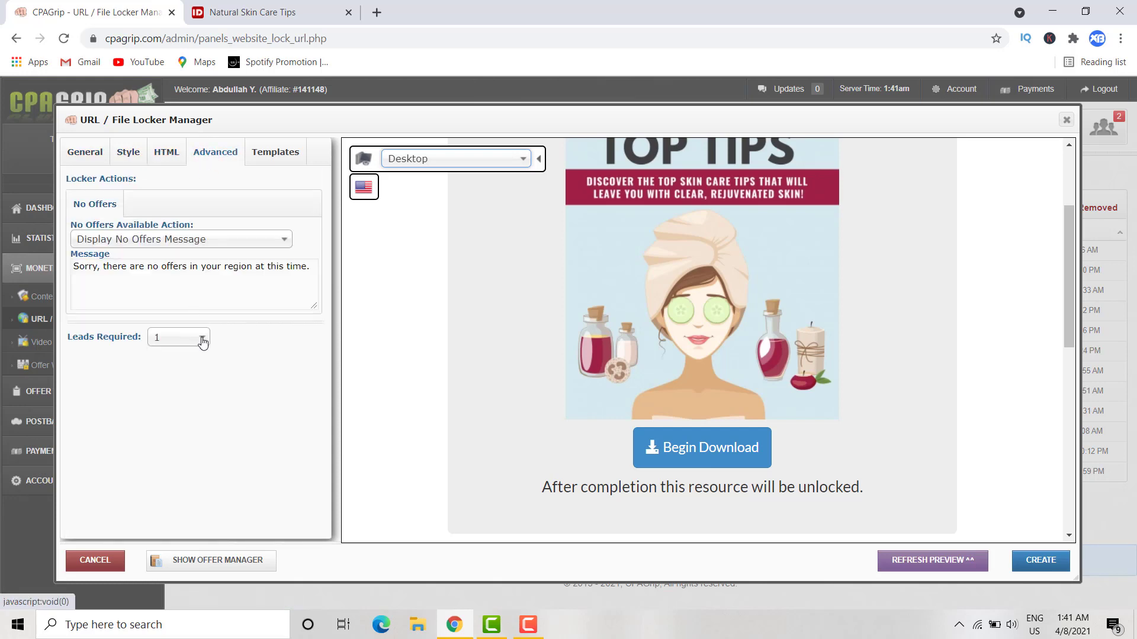
{"action": "left_click", "coordinate": [202, 340]}
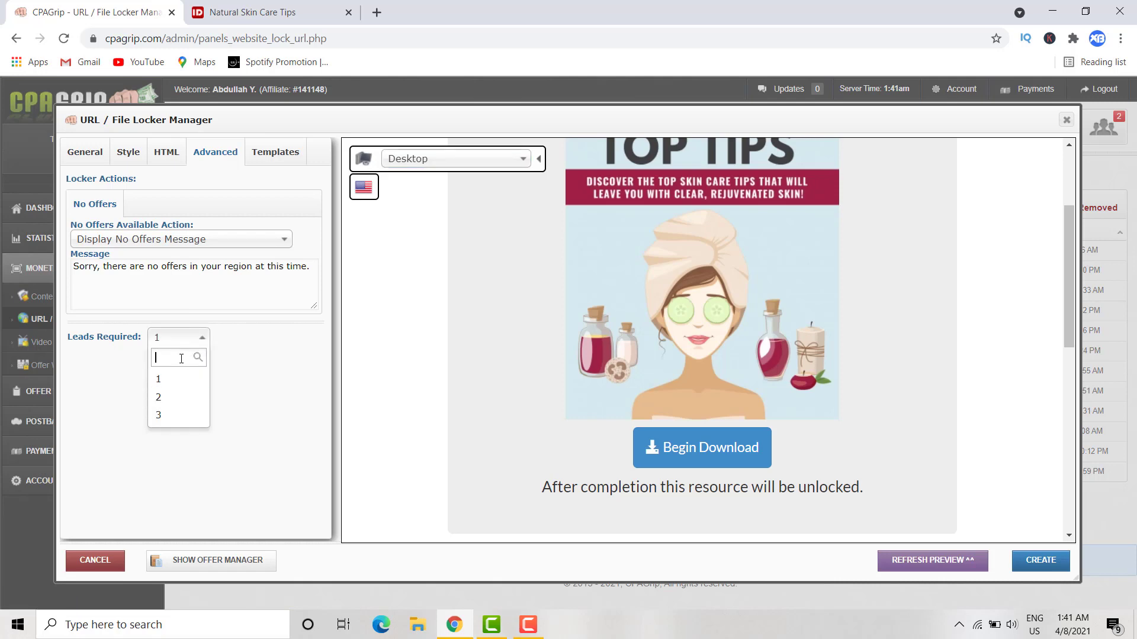
{"action": "type", "text": "5"}
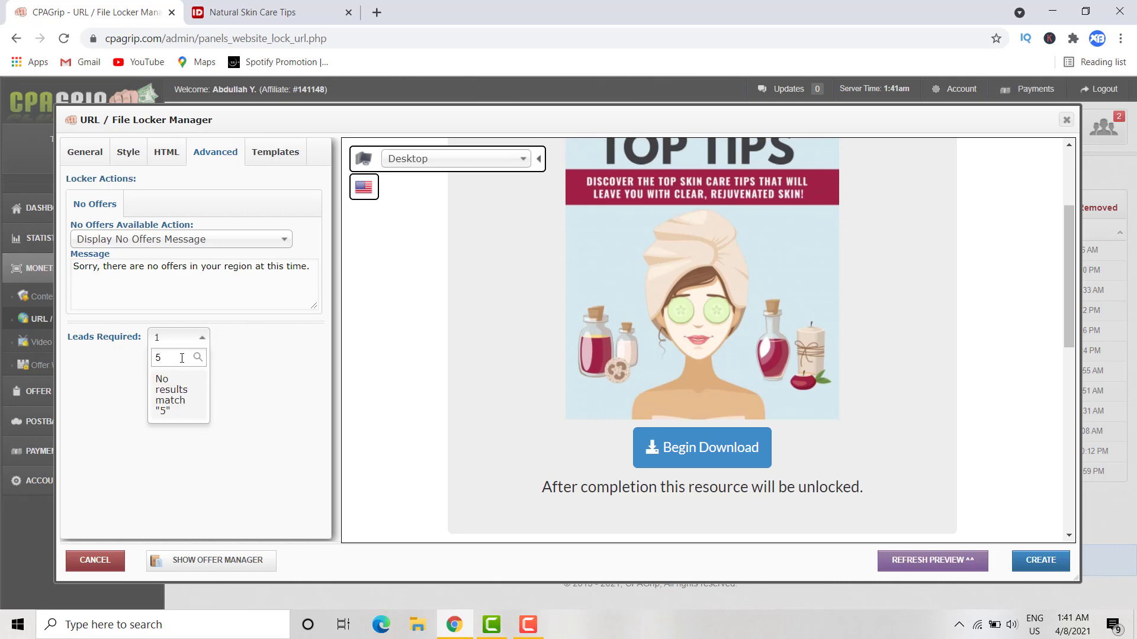
{"action": "left_click", "coordinate": [222, 370]}
{"action": "left_click", "coordinate": [172, 338]}
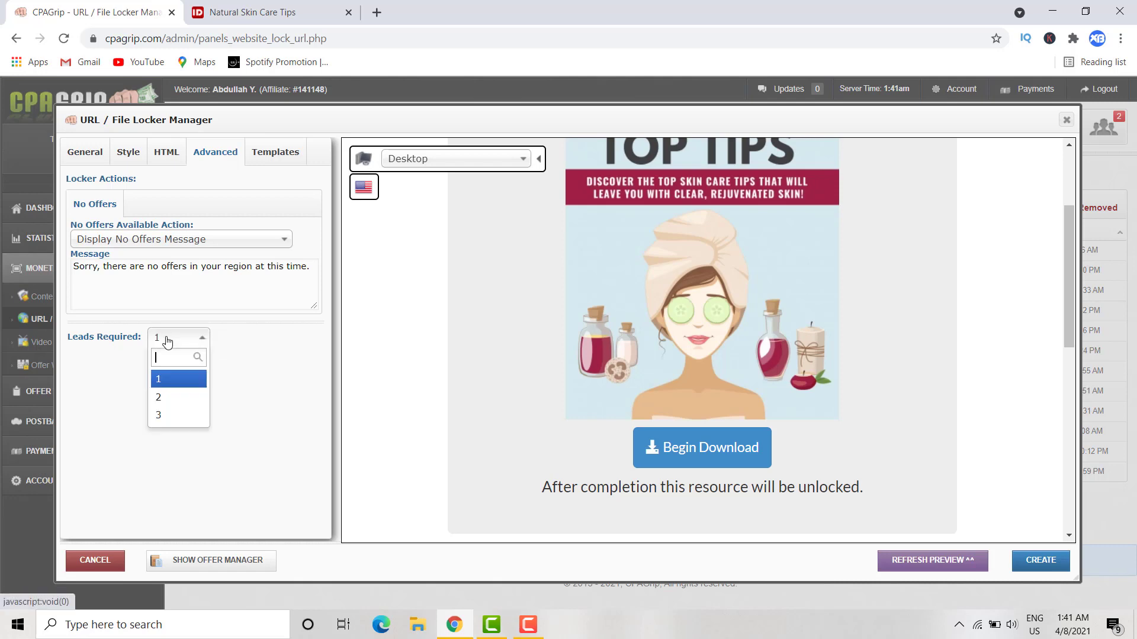
{"action": "left_click", "coordinate": [168, 414]}
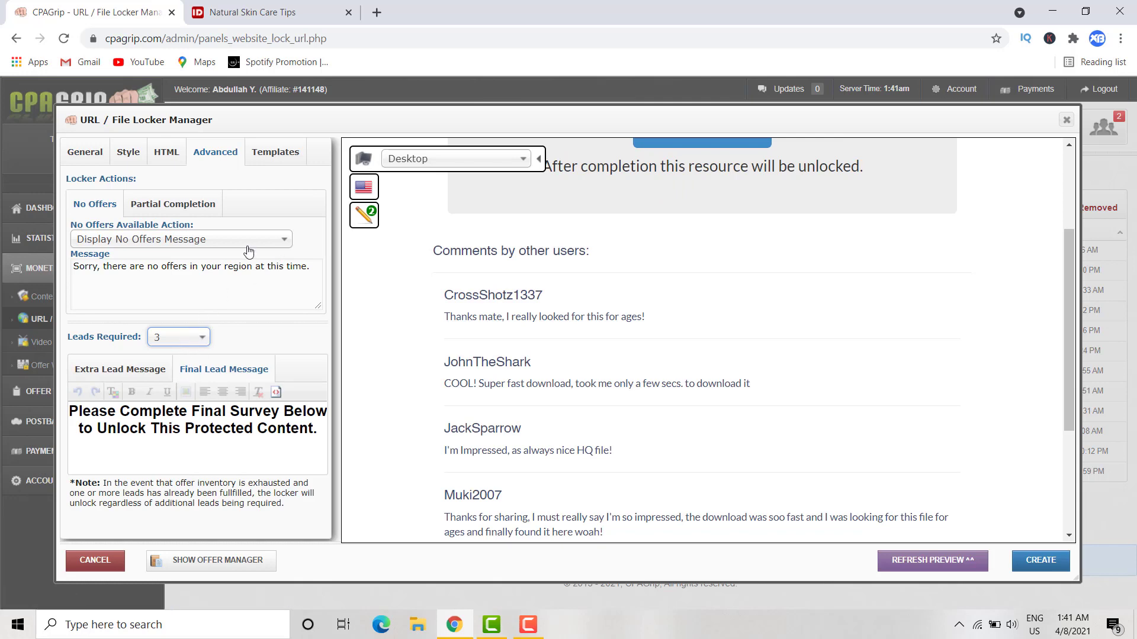
{"action": "left_click", "coordinate": [272, 154]}
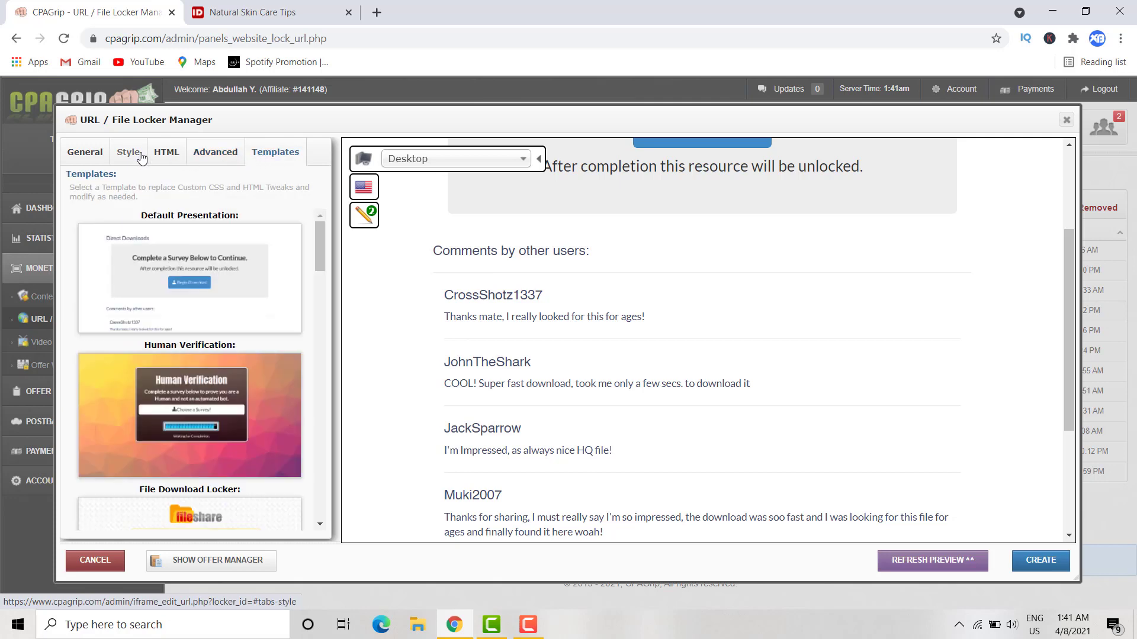
- Refresh the preview from General settings and attempt Create, dismissing the blank-URL alert
{"action": "left_click", "coordinate": [94, 154]}
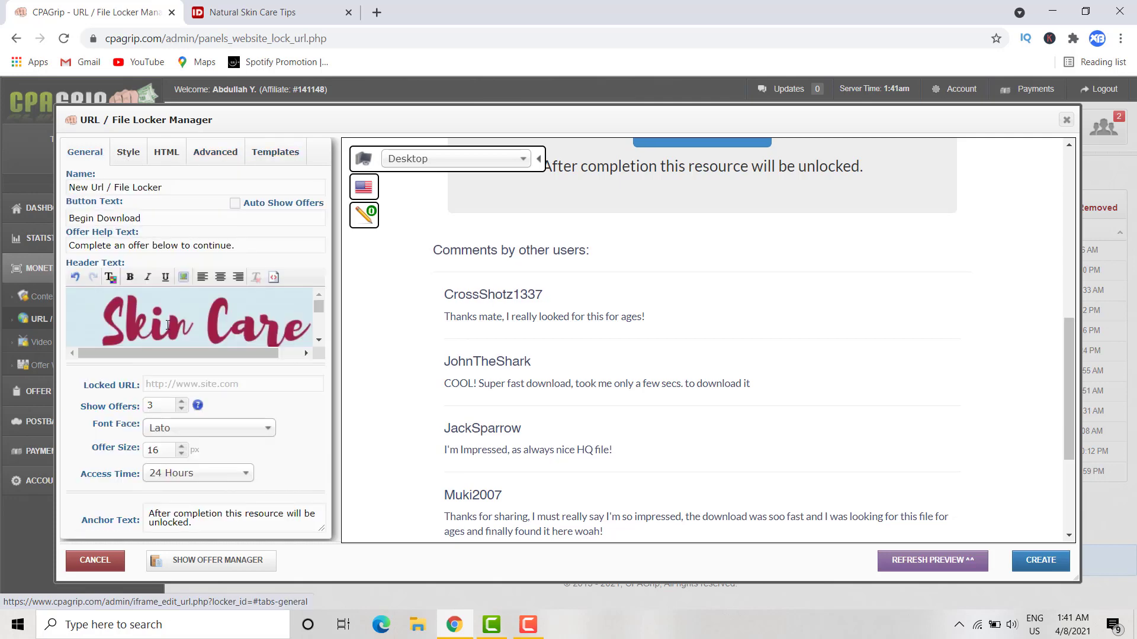
{"action": "left_click", "coordinate": [965, 560]}
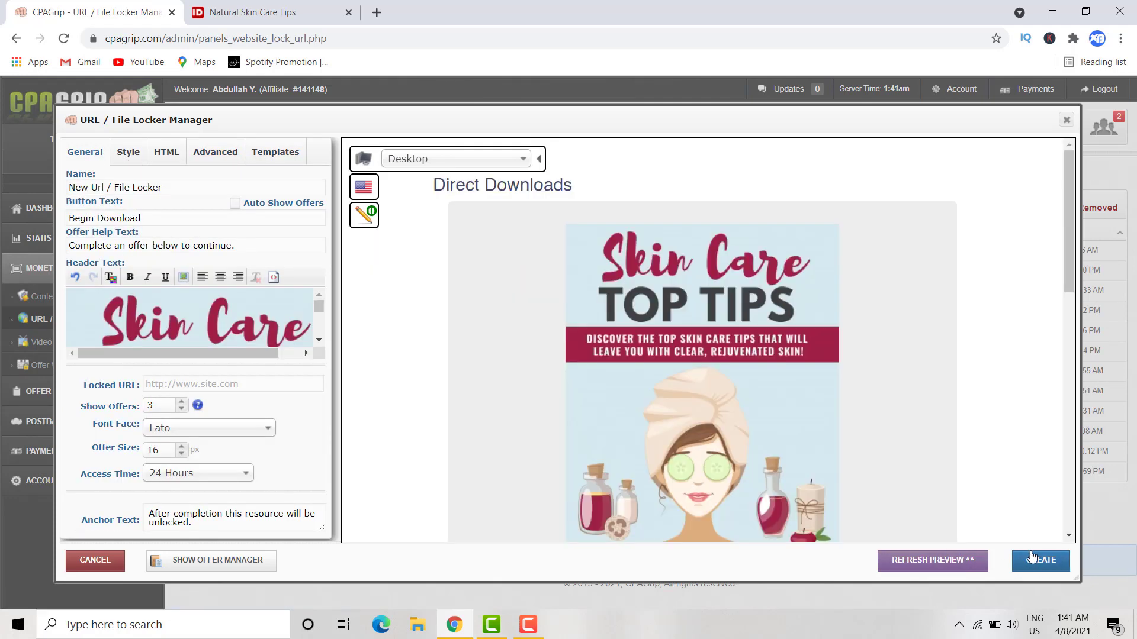
{"action": "left_click", "coordinate": [1032, 561]}
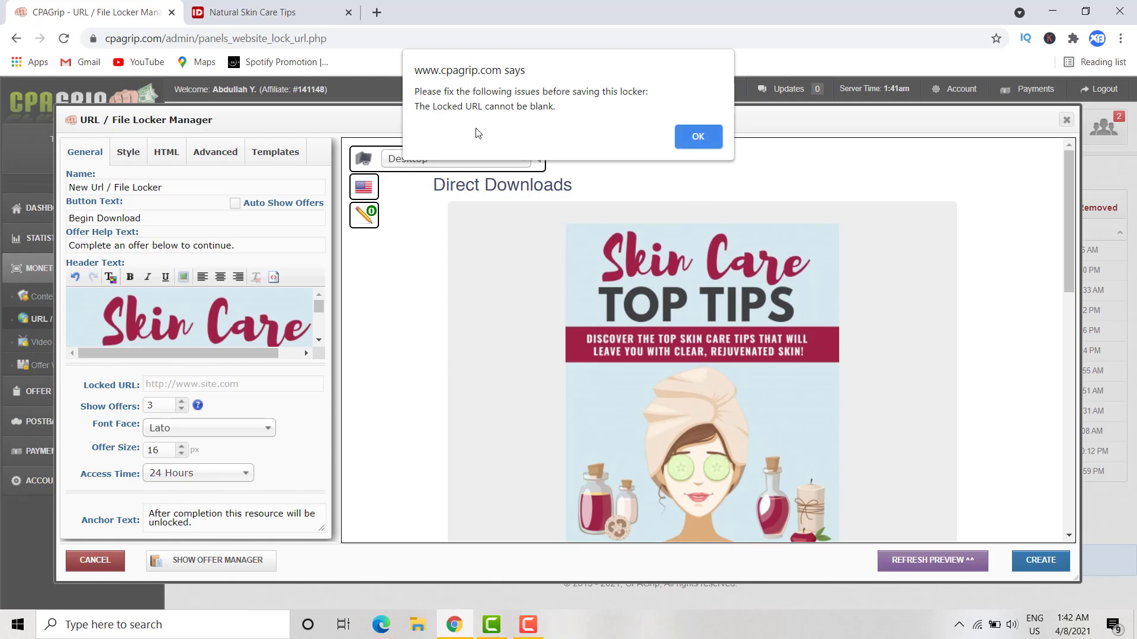
{"action": "left_click", "coordinate": [687, 133]}
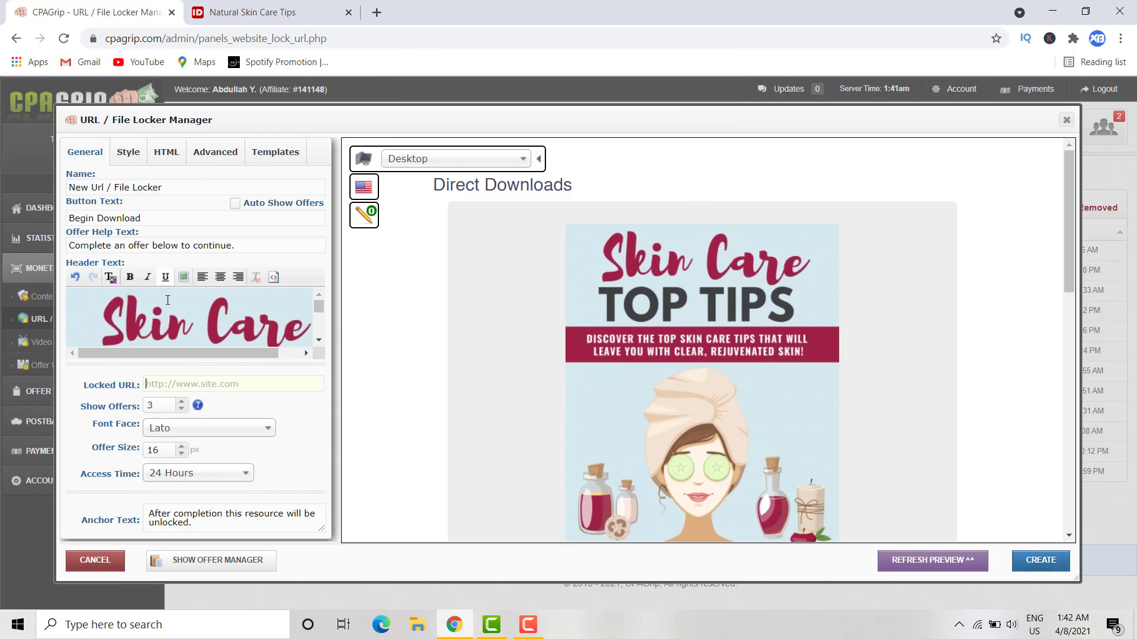
- Open the empty Locked URL field and its saved-URL list, then close the list
{"action": "scroll", "coordinate": [186, 343], "scroll_direction": "down", "scroll_amount": 2}
{"action": "left_click", "coordinate": [209, 382]}
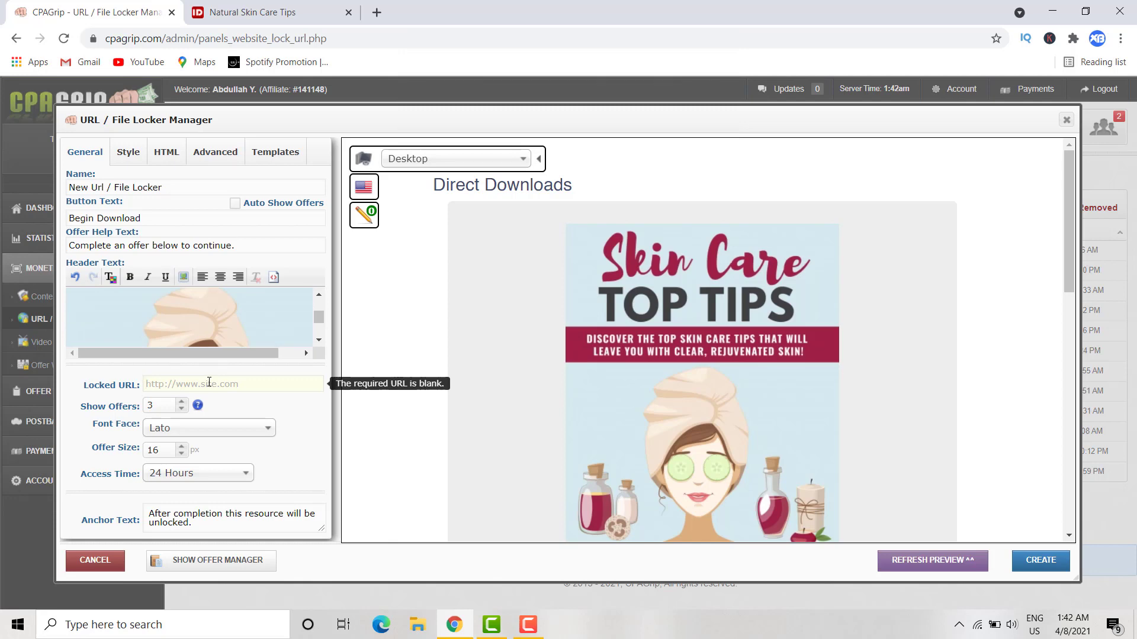
{"action": "left_click", "coordinate": [209, 383]}
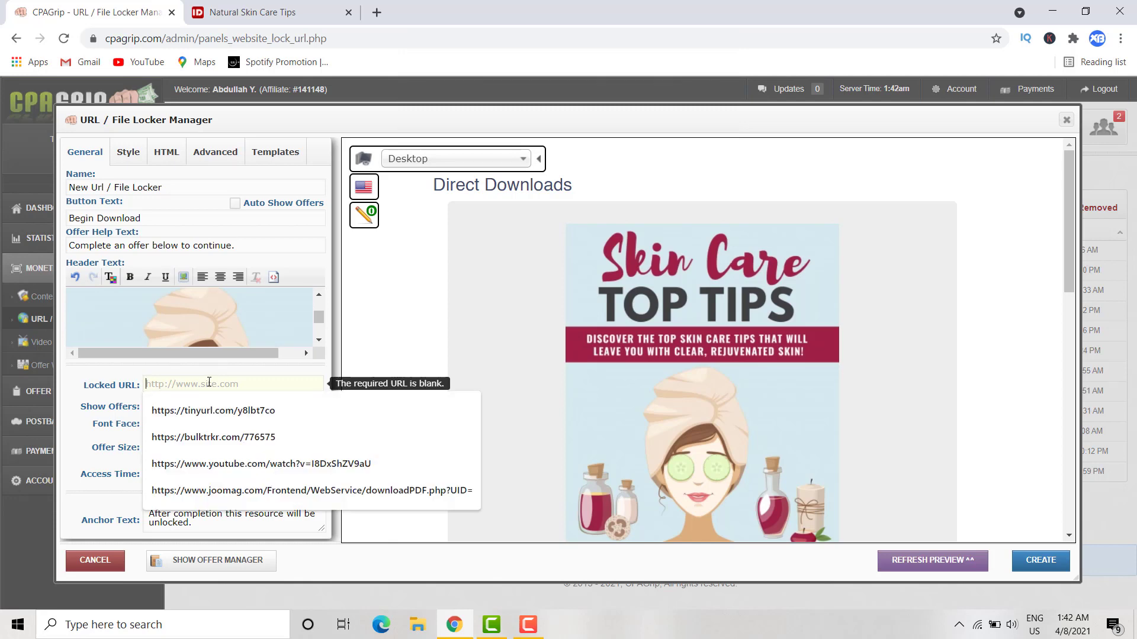
{"action": "double_click", "coordinate": [65, 413]}
{"action": "left_click", "coordinate": [267, 401]}
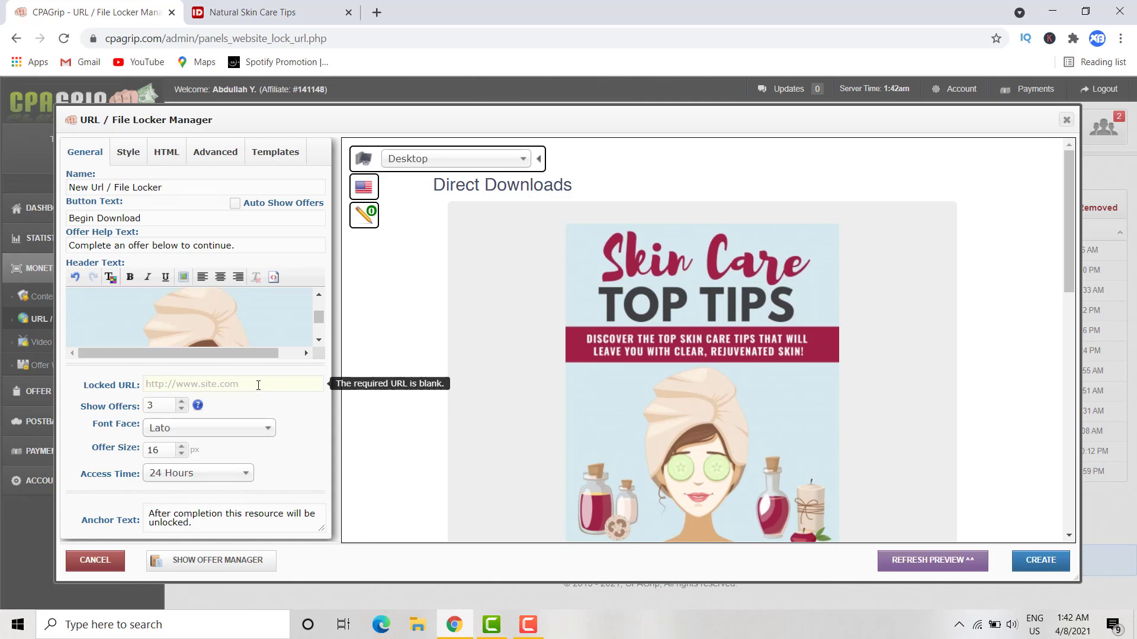
- Try downloading Natural Skin Care Tips, which is offered only to logged-in members
{"action": "left_click", "coordinate": [264, 13]}
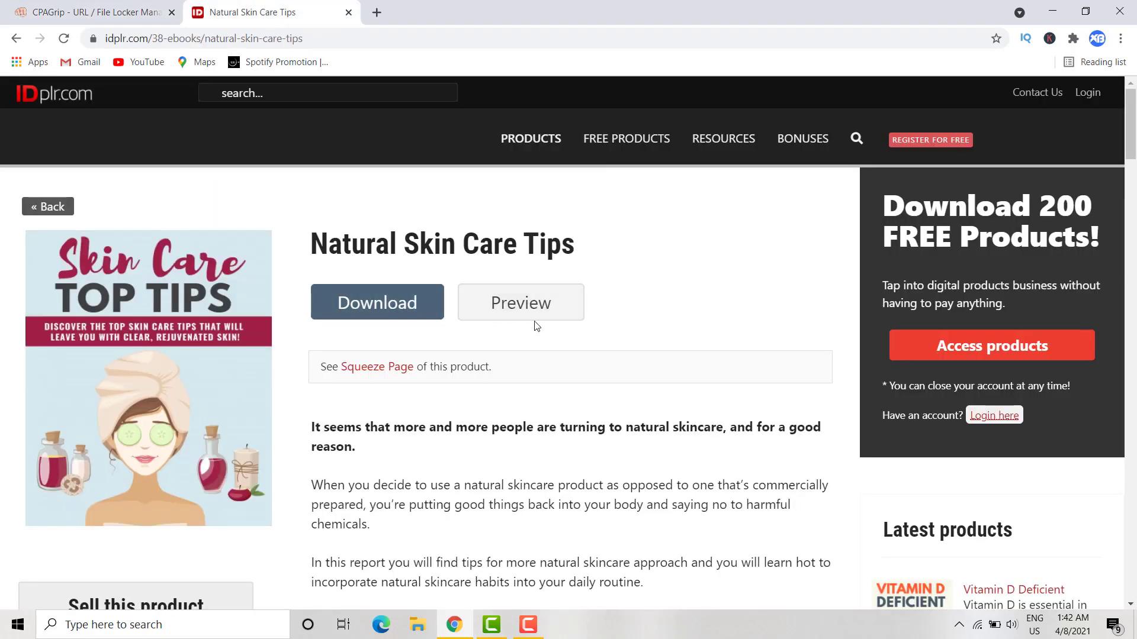
{"action": "left_click", "coordinate": [400, 308]}
{"action": "scroll", "coordinate": [393, 299], "scroll_direction": "down", "scroll_amount": 3}
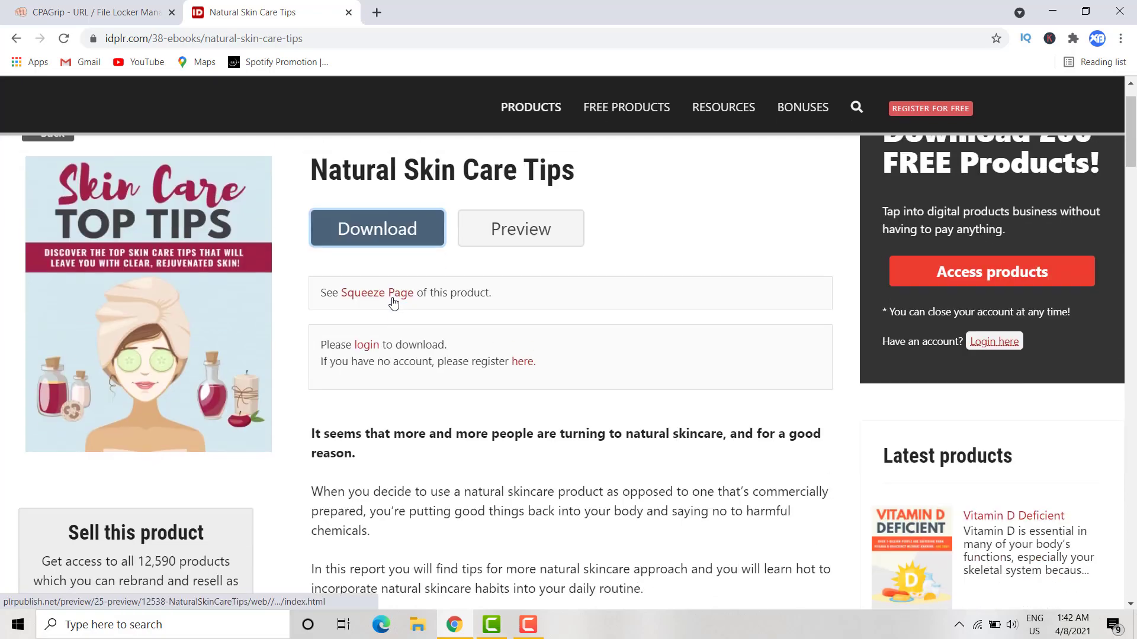
{"action": "scroll", "coordinate": [390, 288], "scroll_direction": "down", "scroll_amount": 6}
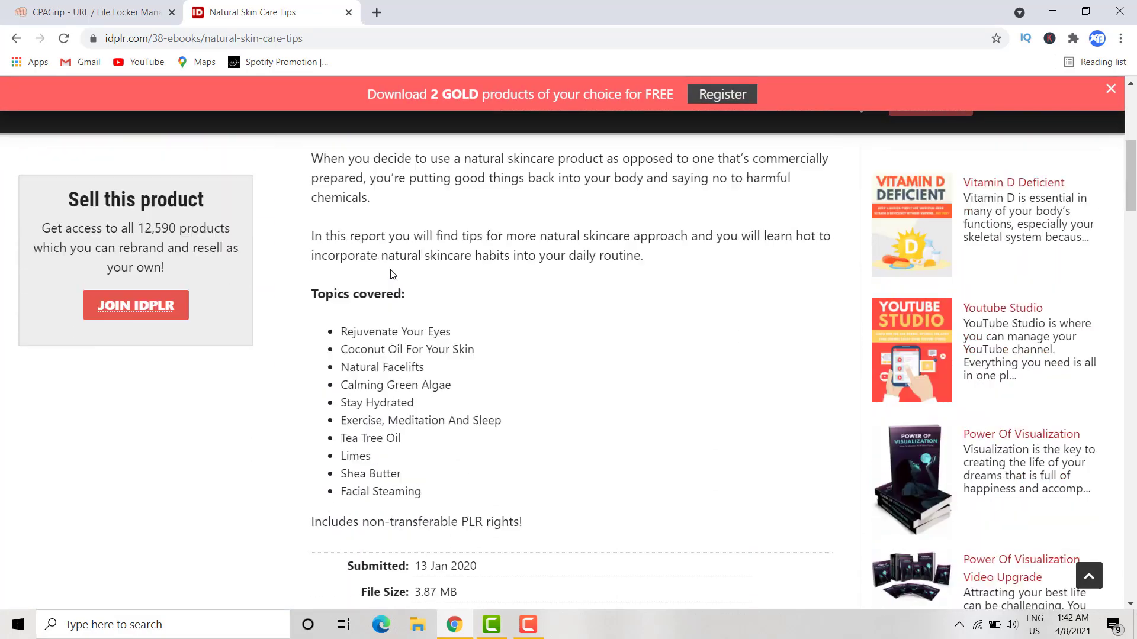
{"action": "scroll", "coordinate": [391, 270], "scroll_direction": "up", "scroll_amount": 9}
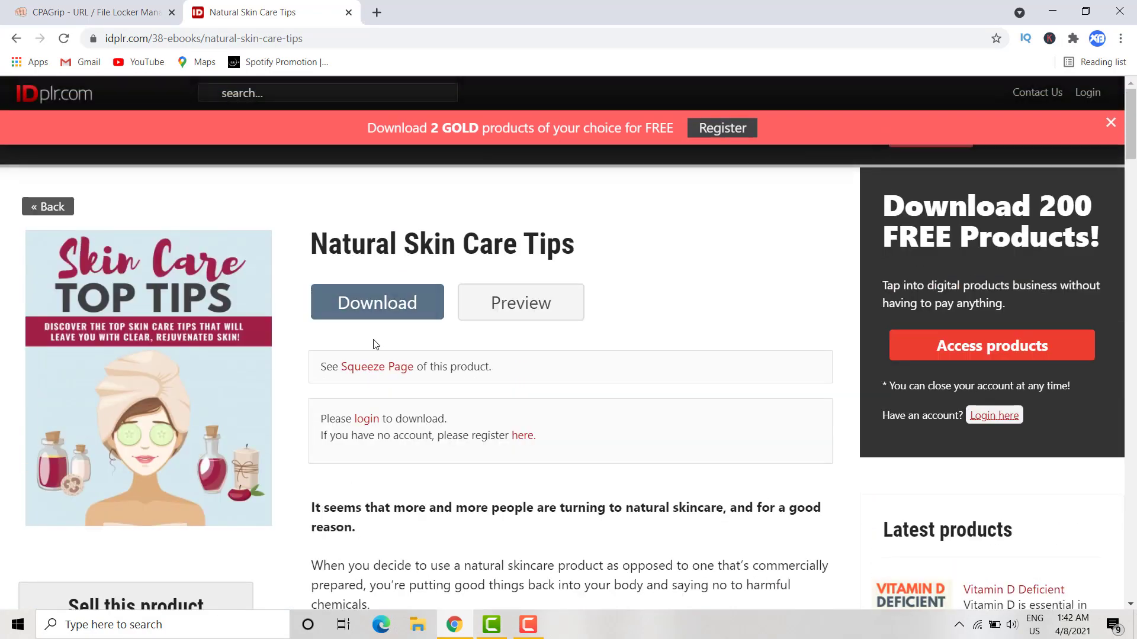
{"action": "left_click", "coordinate": [376, 322]}
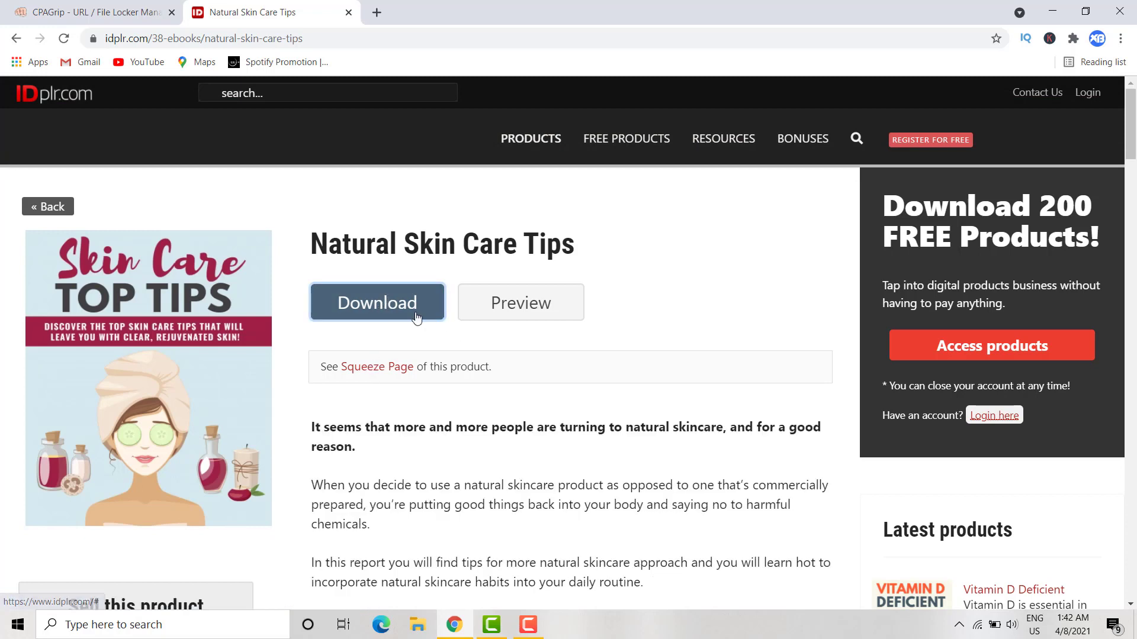
- Inspect the download link options and scroll back to the top of the product page
{"action": "right_click", "coordinate": [365, 303]}
{"action": "left_click", "coordinate": [361, 301]}
{"action": "left_click", "coordinate": [360, 301]}
{"action": "left_click", "coordinate": [358, 302]}
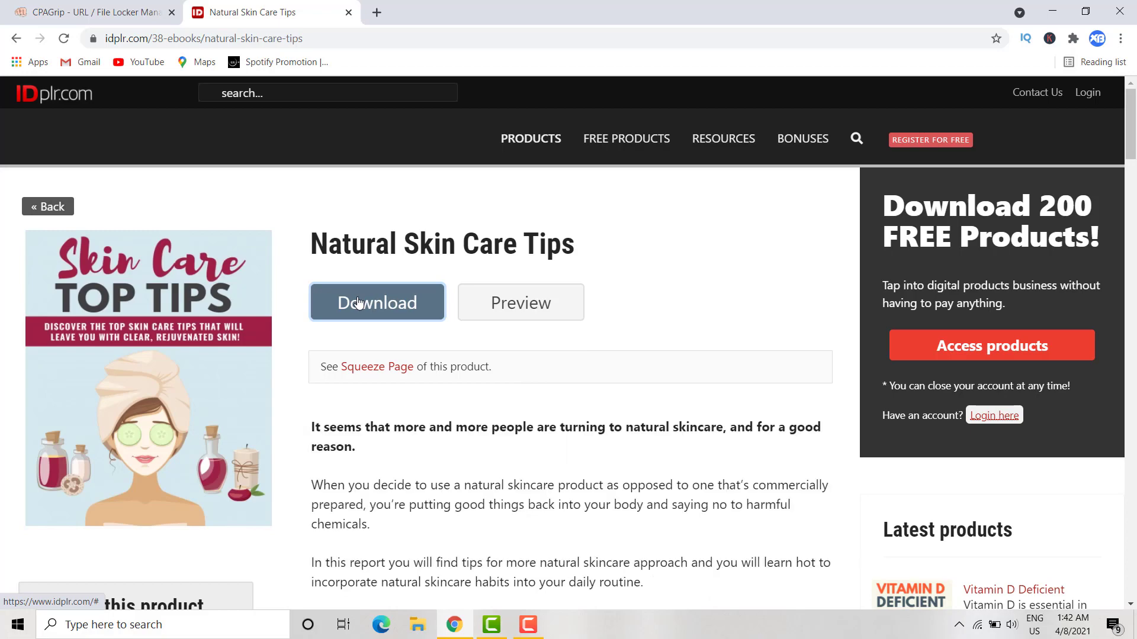
{"action": "scroll", "coordinate": [358, 302], "scroll_direction": "down", "scroll_amount": 4}
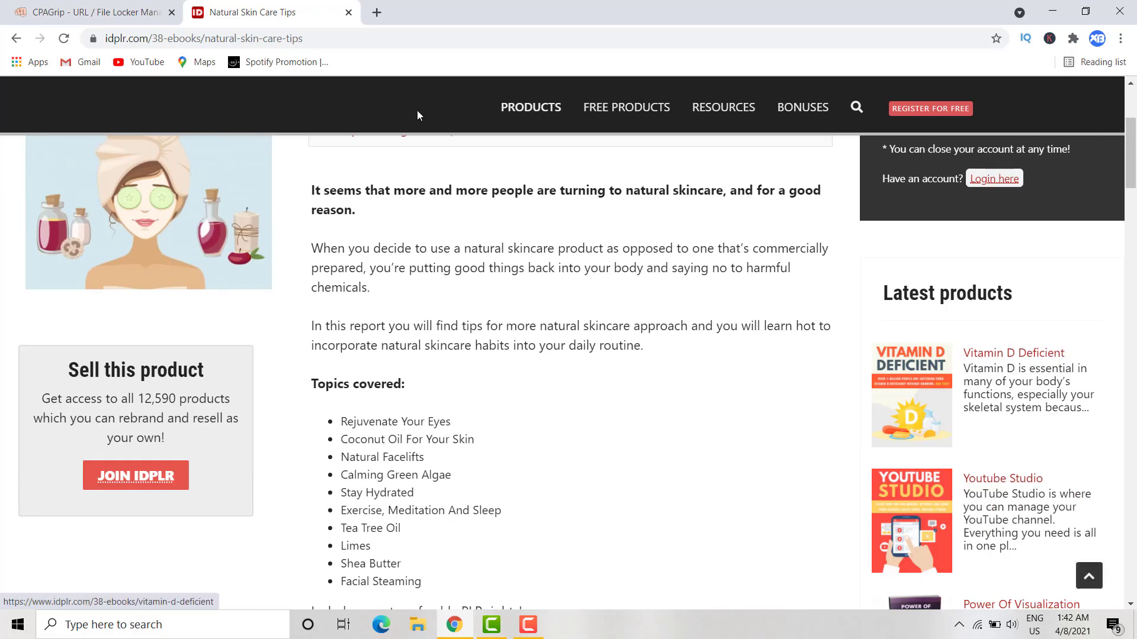
{"action": "left_click", "coordinate": [83, 12]}
{"action": "left_click", "coordinate": [254, 12]}
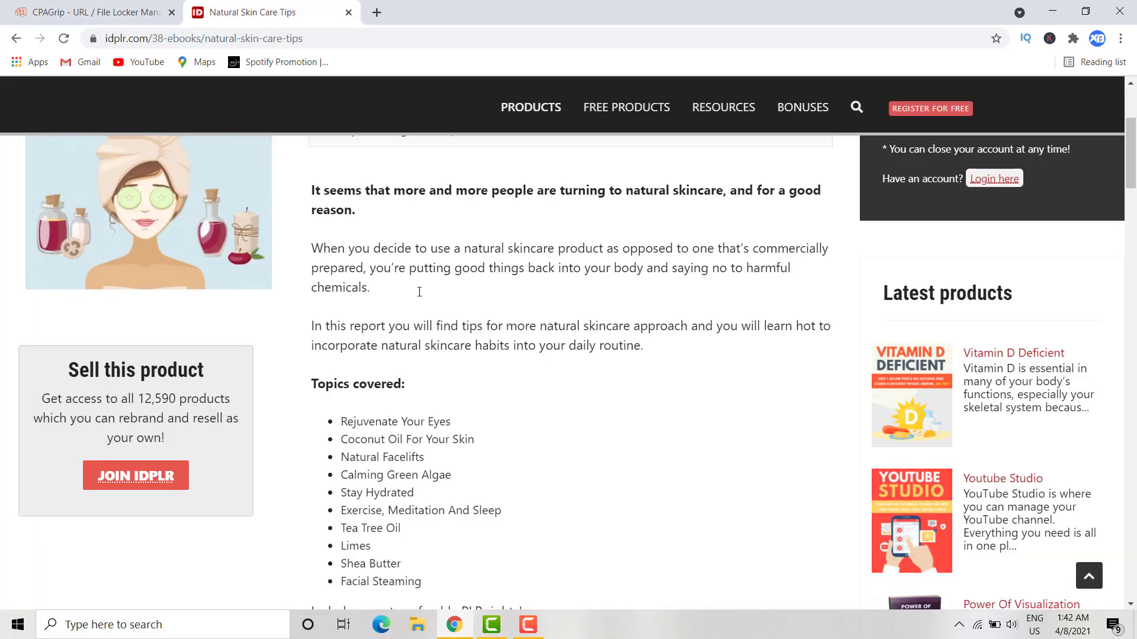
{"action": "scroll", "coordinate": [413, 345], "scroll_direction": "up", "scroll_amount": 4}
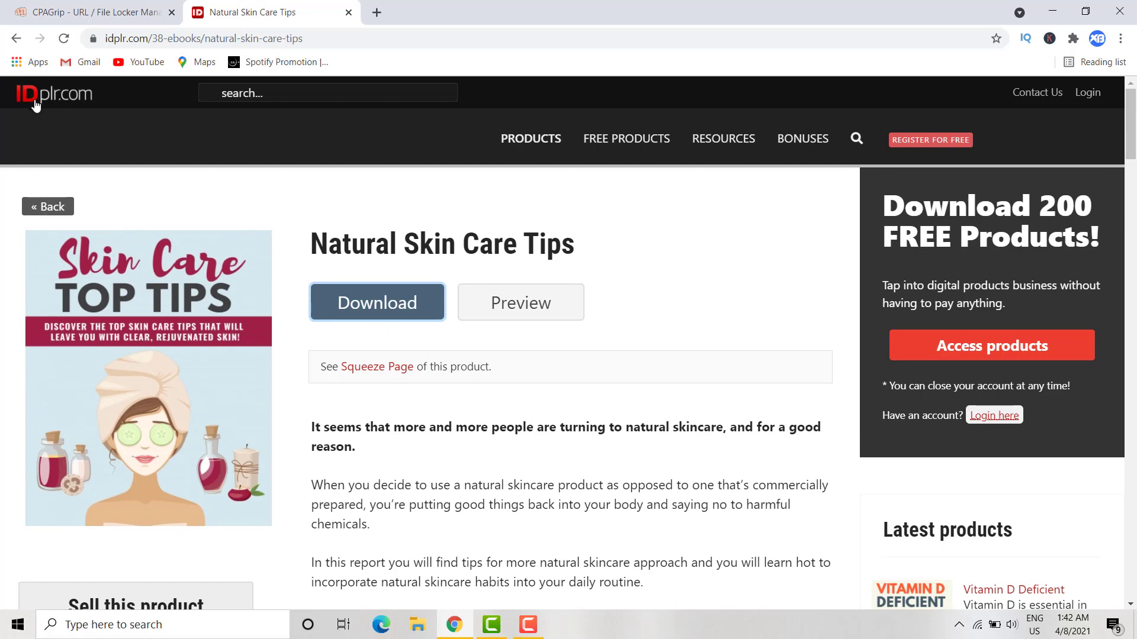
- View idplr.com's Top Juicing Recipes ebook page, then return to the CPAGrip locker editor
{"action": "left_click", "coordinate": [48, 206]}
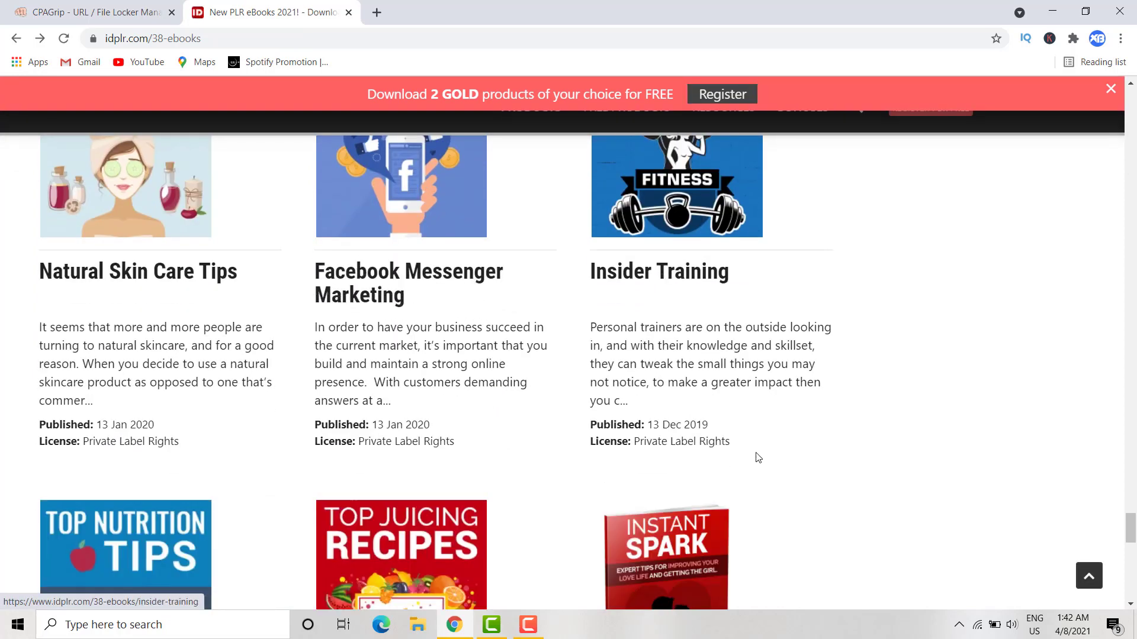
{"action": "scroll", "coordinate": [751, 461], "scroll_direction": "down", "scroll_amount": 3}
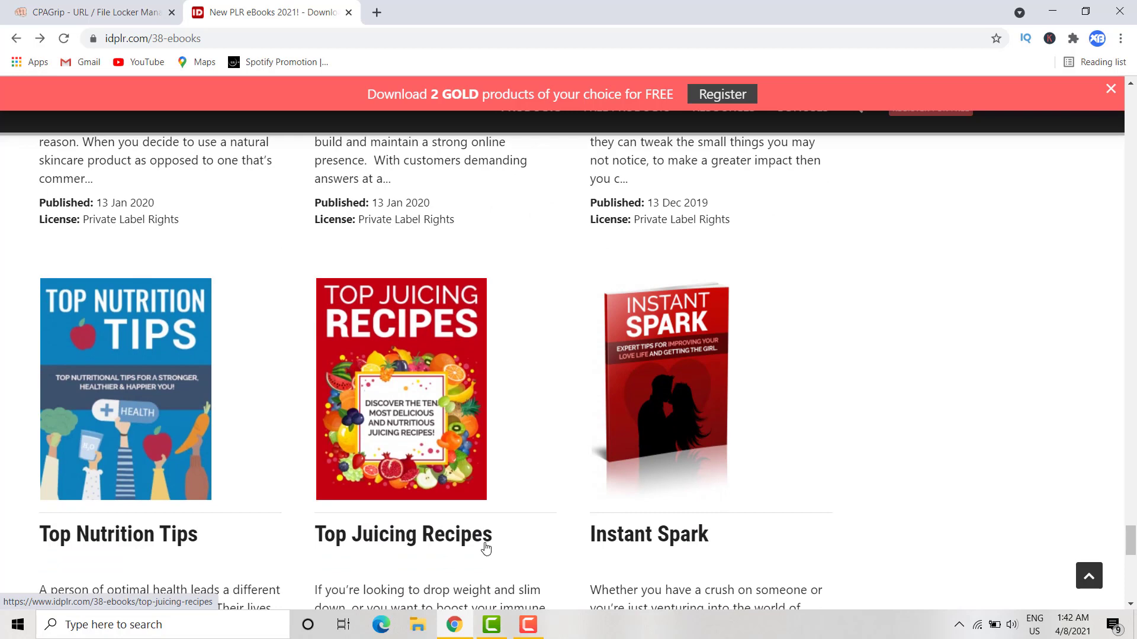
{"action": "scroll", "coordinate": [462, 536], "scroll_direction": "down", "scroll_amount": 1}
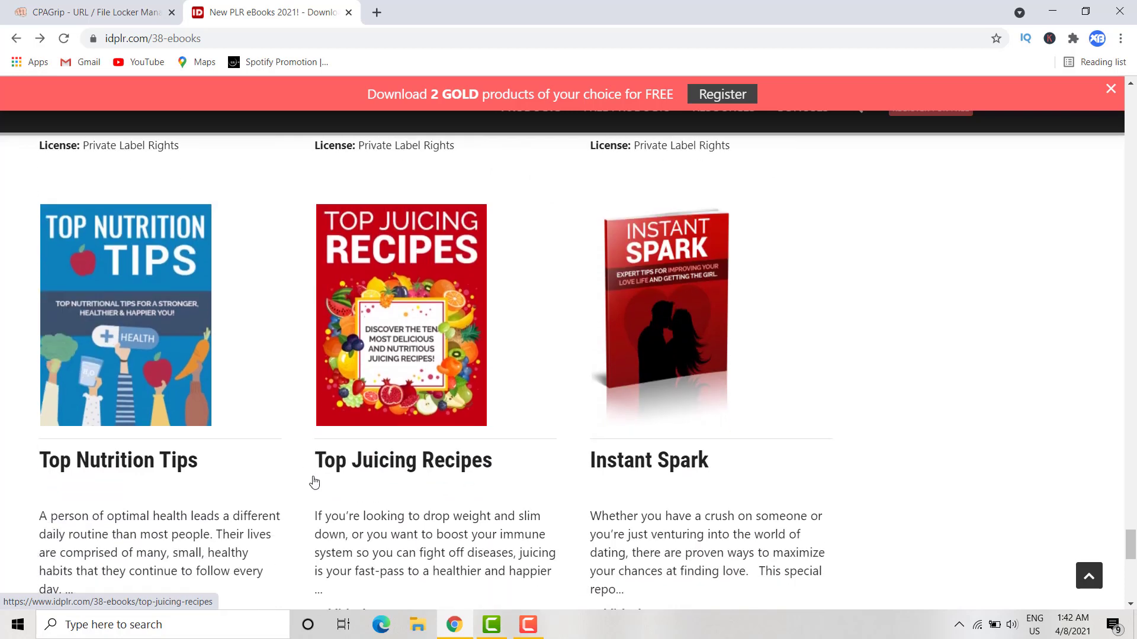
{"action": "left_click", "coordinate": [457, 460]}
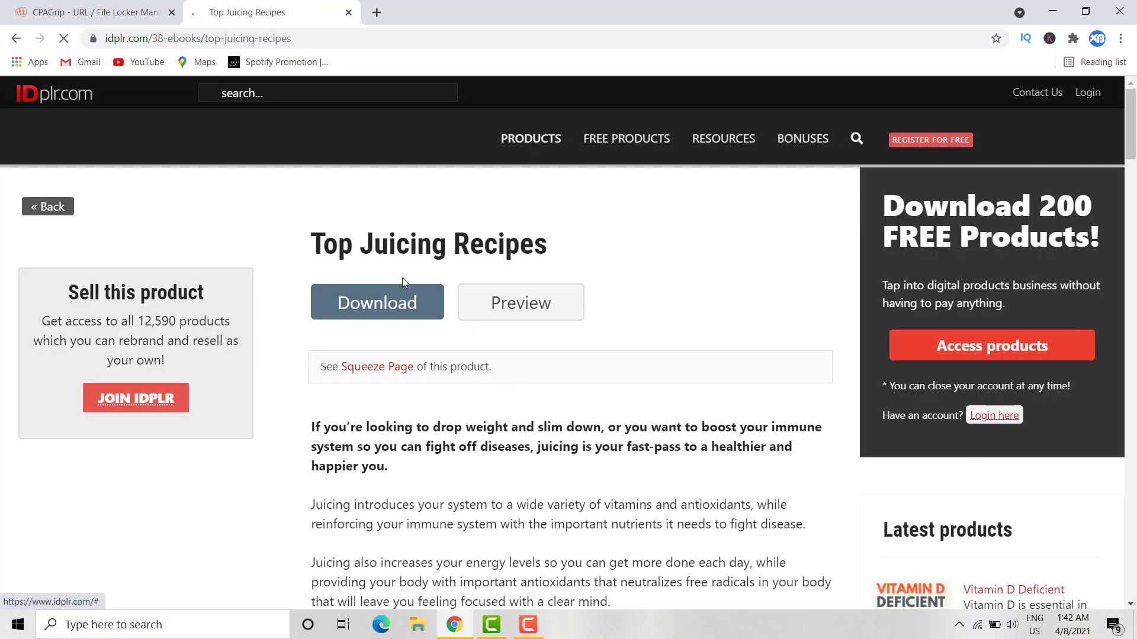
{"action": "scroll", "coordinate": [356, 260], "scroll_direction": "down", "scroll_amount": 1}
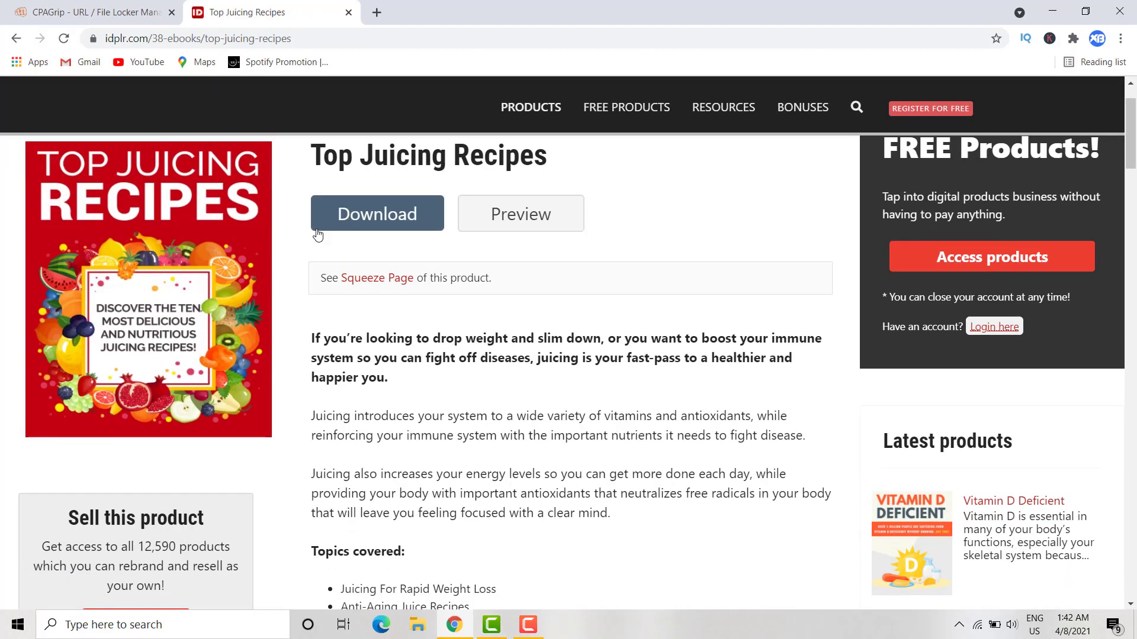
{"action": "scroll", "coordinate": [414, 331], "scroll_direction": "down", "scroll_amount": 4}
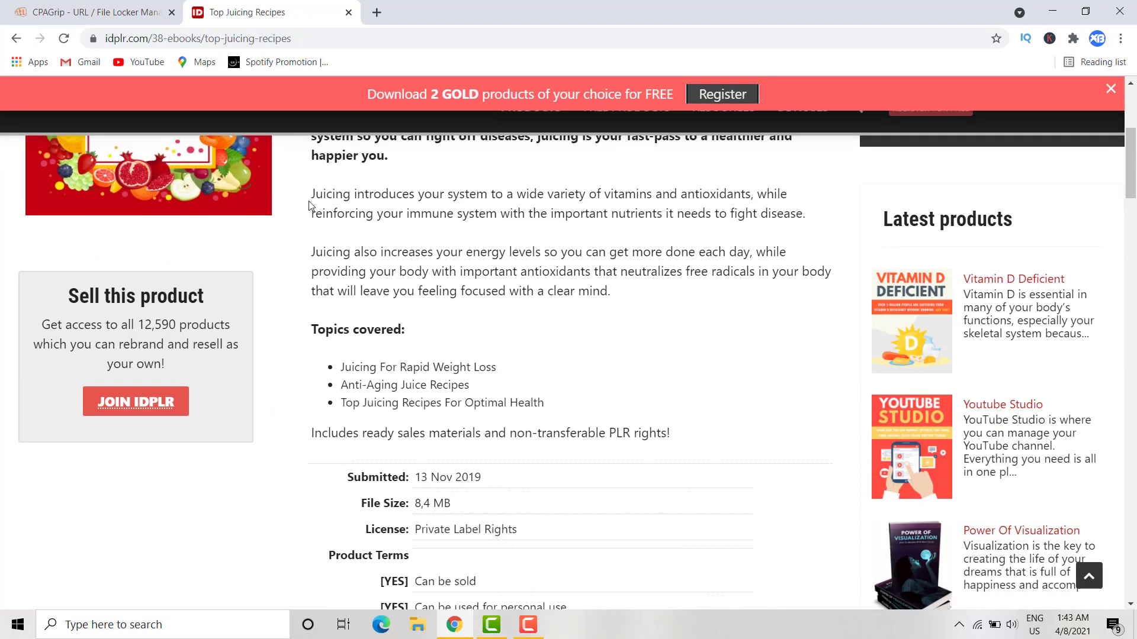
{"action": "scroll", "coordinate": [450, 358], "scroll_direction": "down", "scroll_amount": 15}
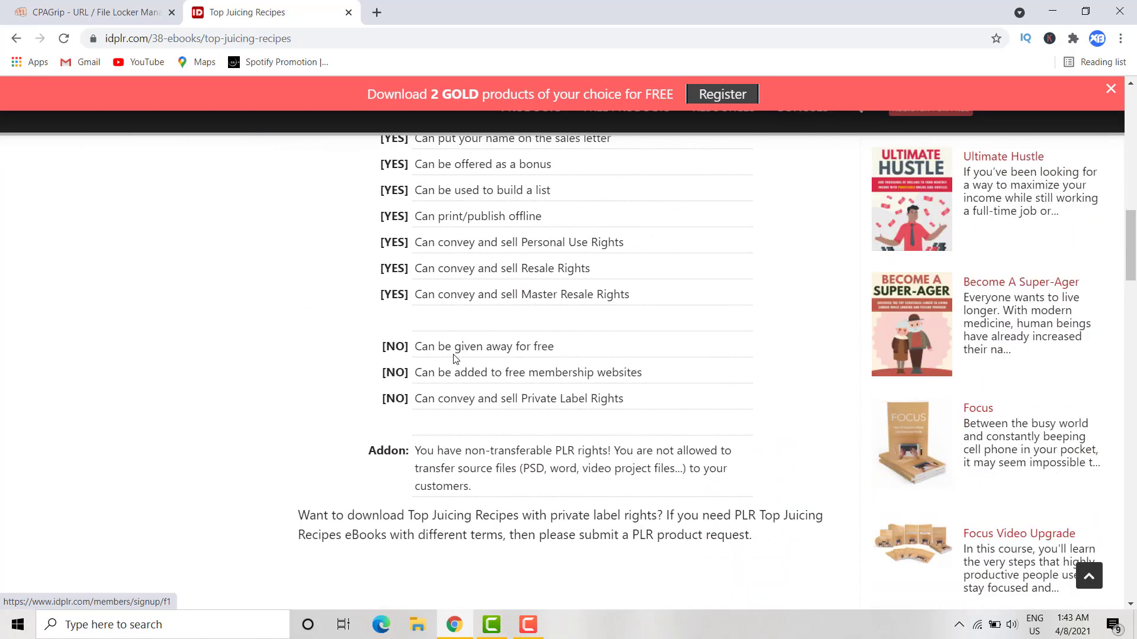
{"action": "scroll", "coordinate": [454, 356], "scroll_direction": "up", "scroll_amount": 20}
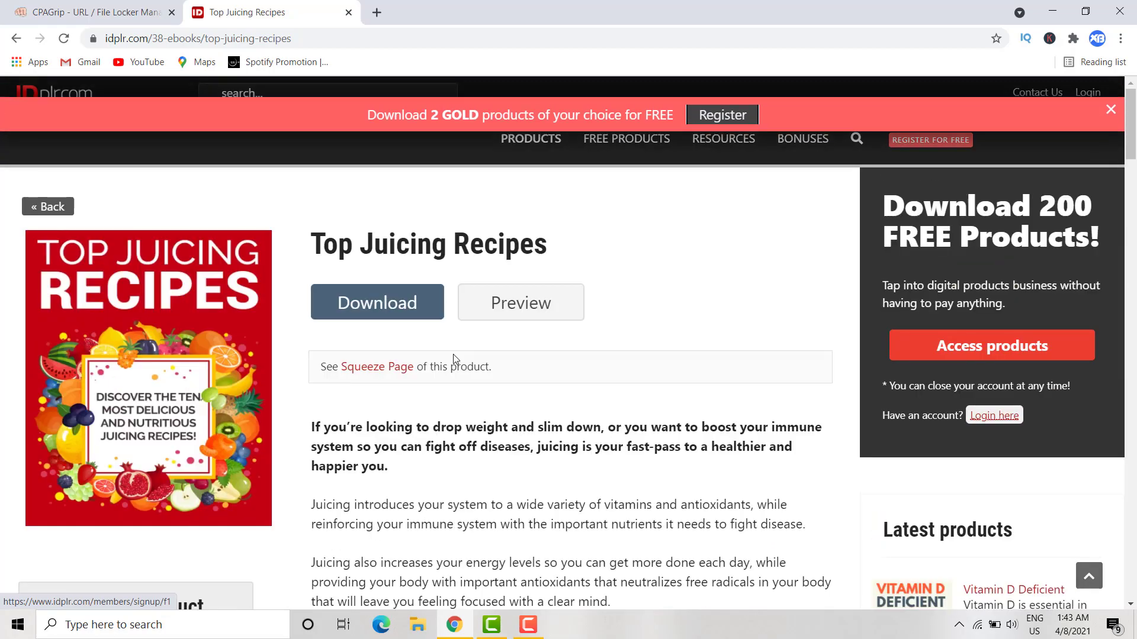
{"action": "left_click", "coordinate": [83, 11]}
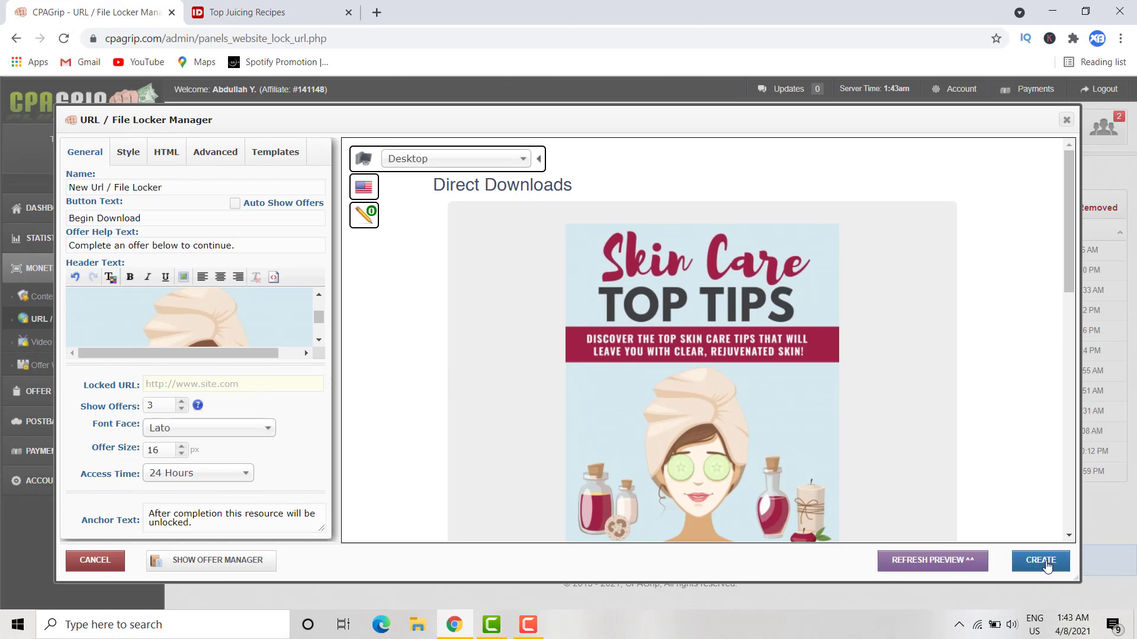
{"action": "left_click", "coordinate": [1042, 560]}
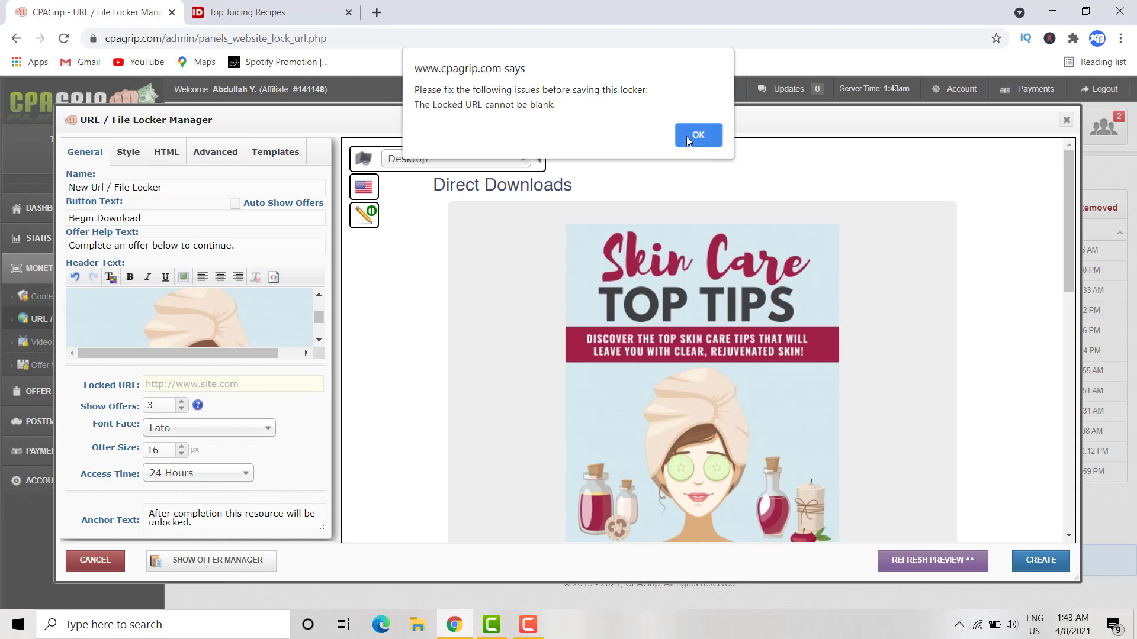
{"action": "left_click", "coordinate": [722, 137]}
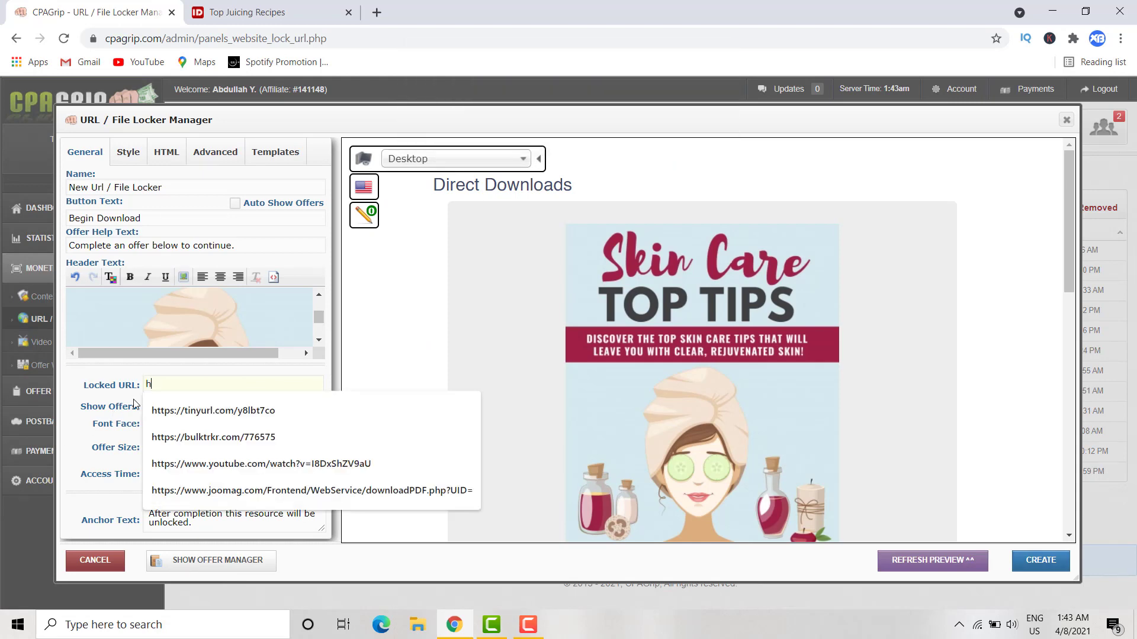
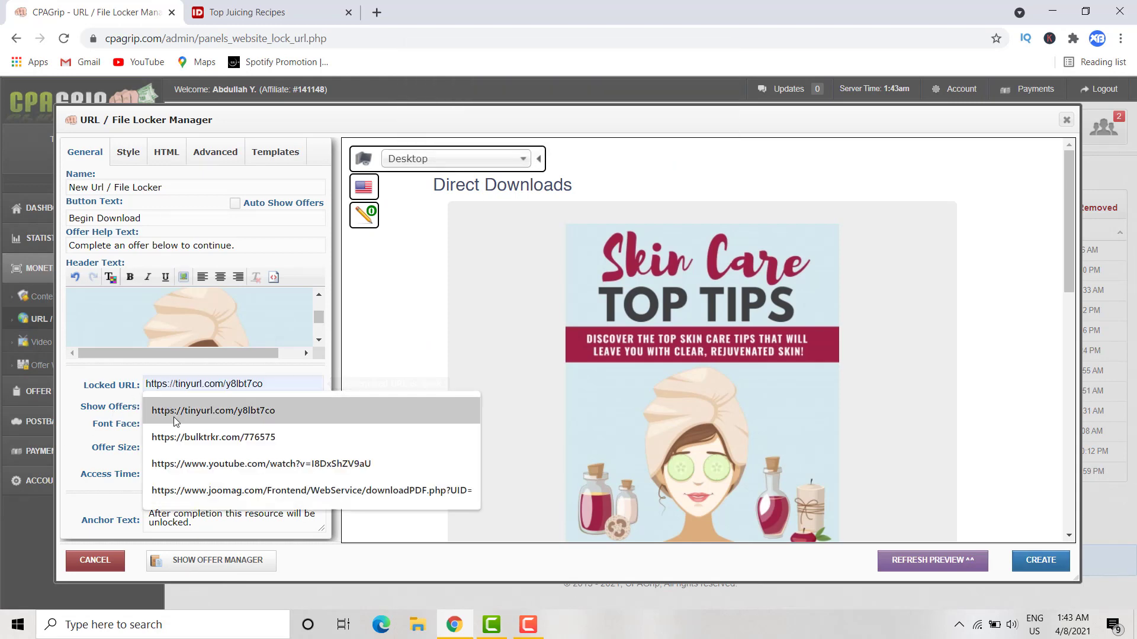
{"action": "left_click", "coordinate": [152, 411]}
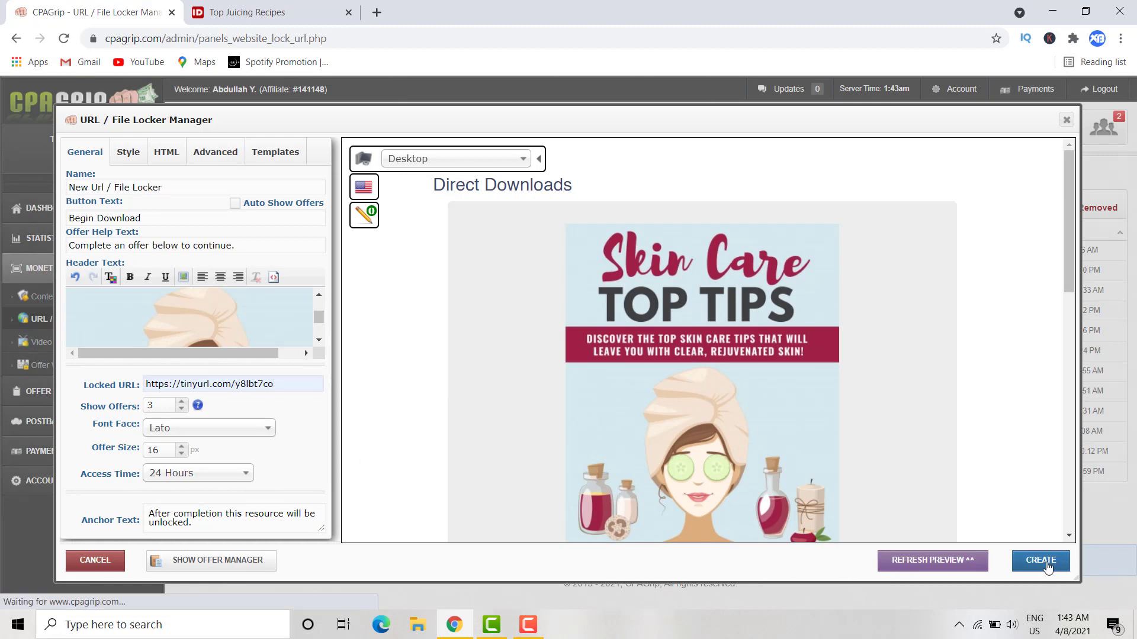
{"action": "left_click", "coordinate": [1041, 563]}
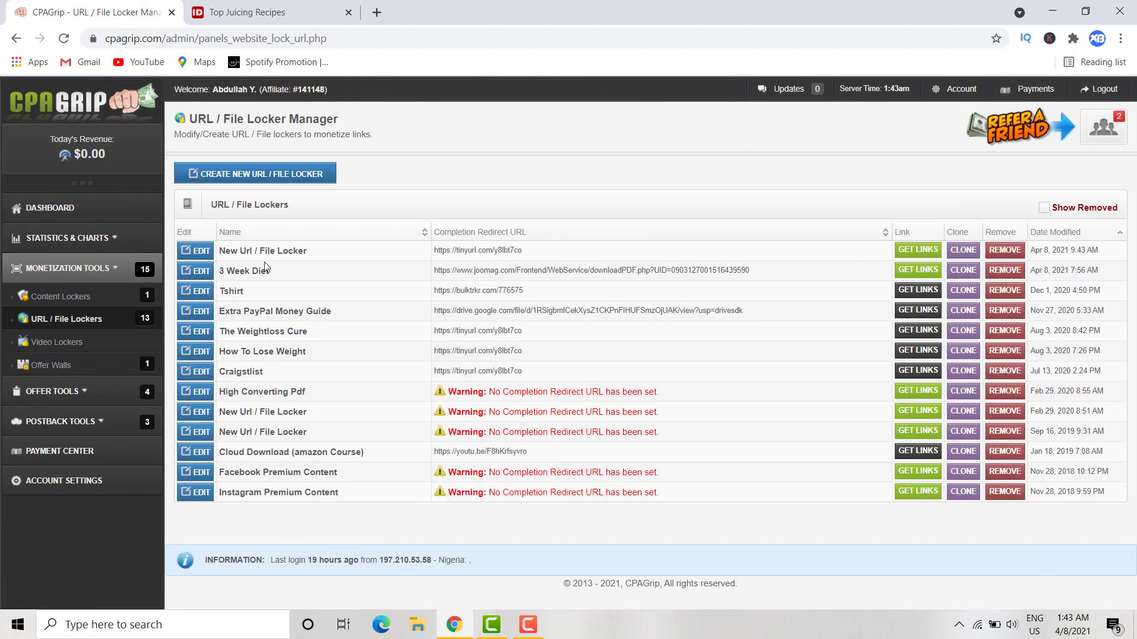
{"action": "left_click", "coordinate": [918, 251]}
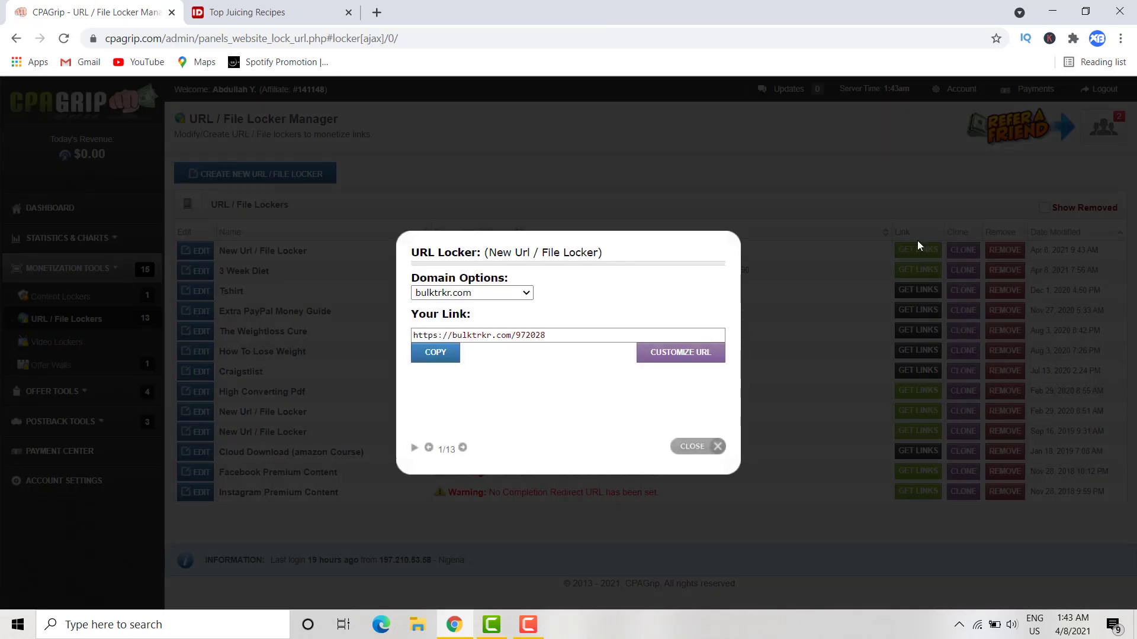
{"action": "left_click", "coordinate": [670, 359]}
{"action": "left_click_drag", "start_coordinate": [519, 350], "coordinate": [590, 348]}
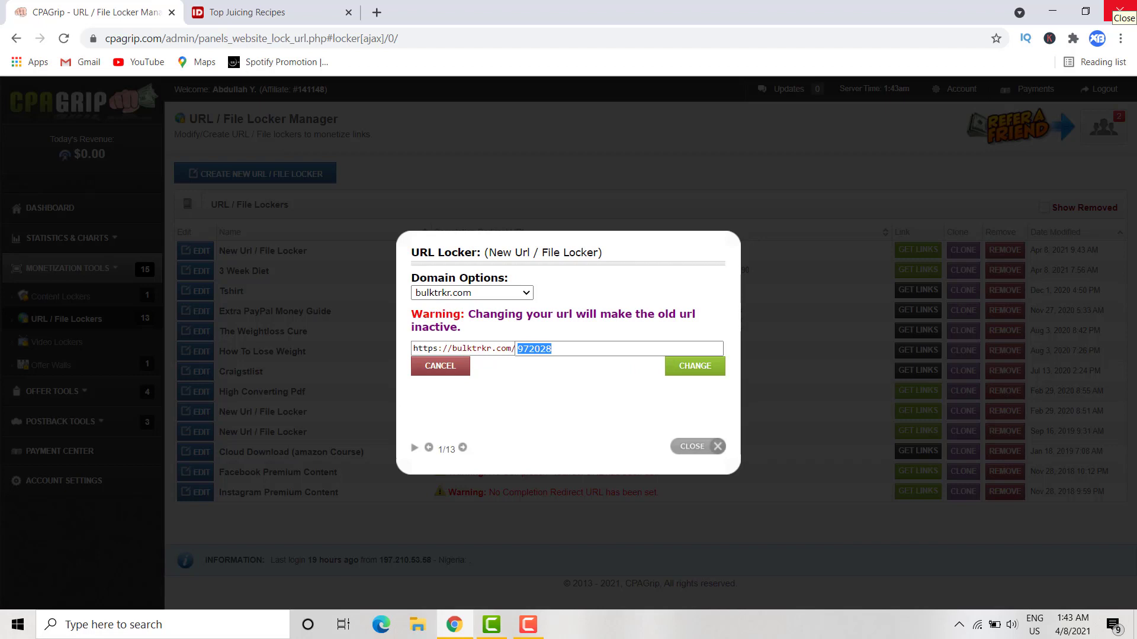
{"action": "type", "text": "n"}
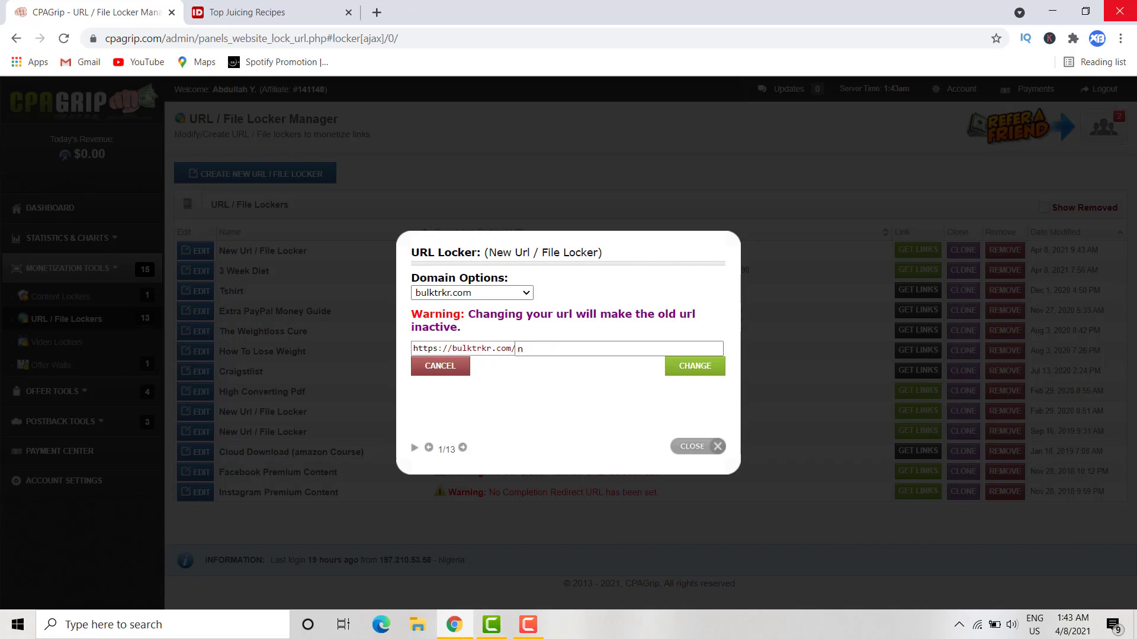
{"action": "type", "text": "aturalred"}
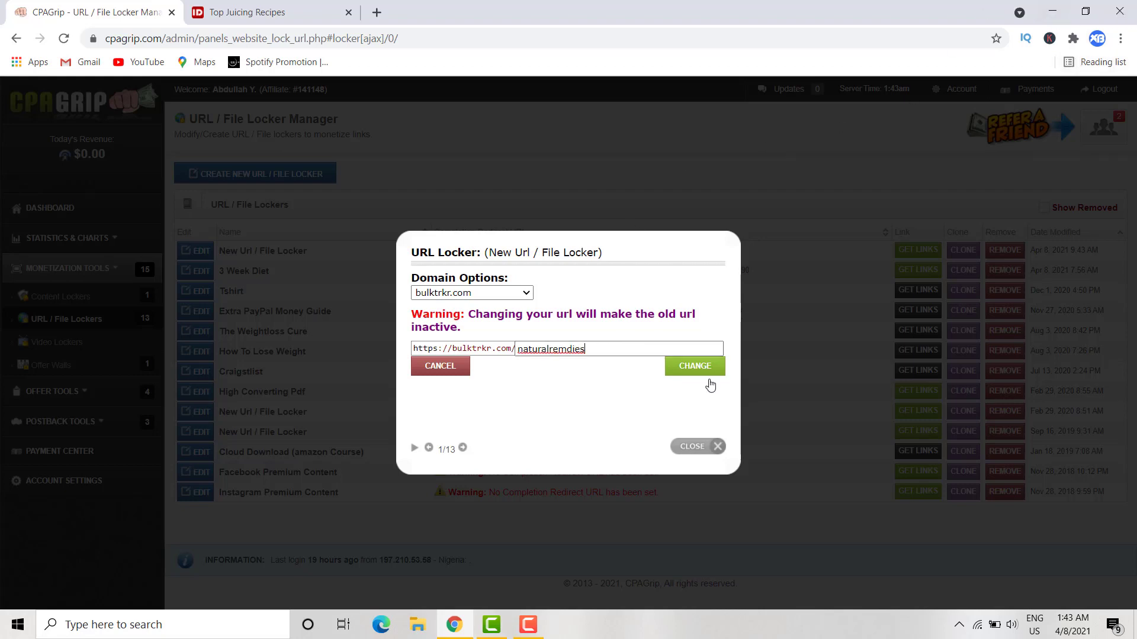
{"action": "left_click", "coordinate": [695, 367]}
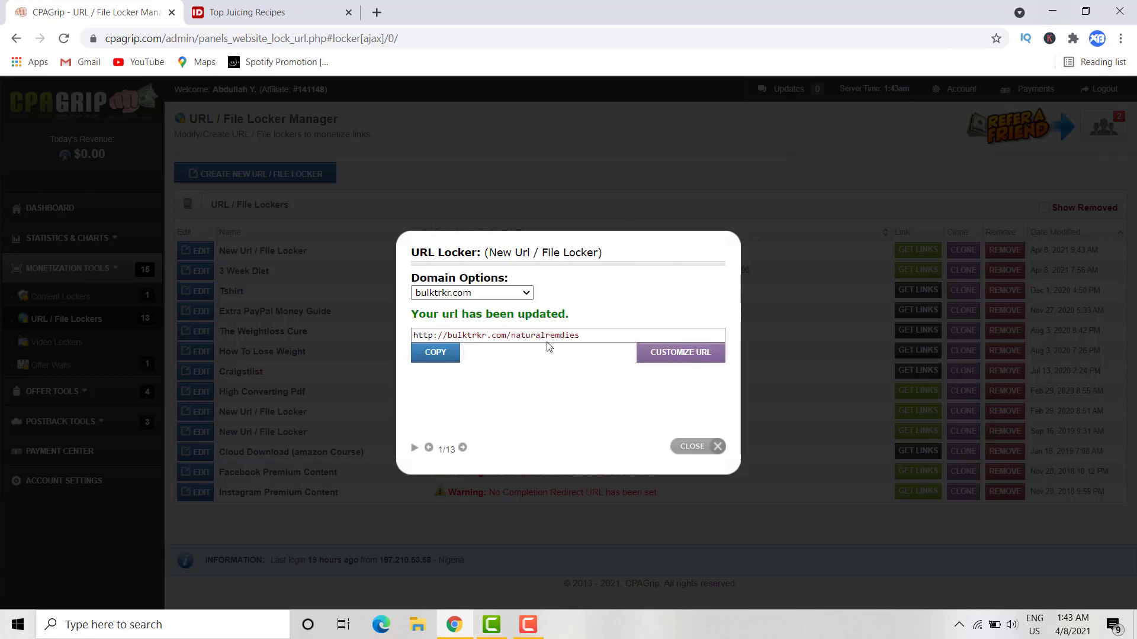
{"action": "left_click", "coordinate": [448, 355]}
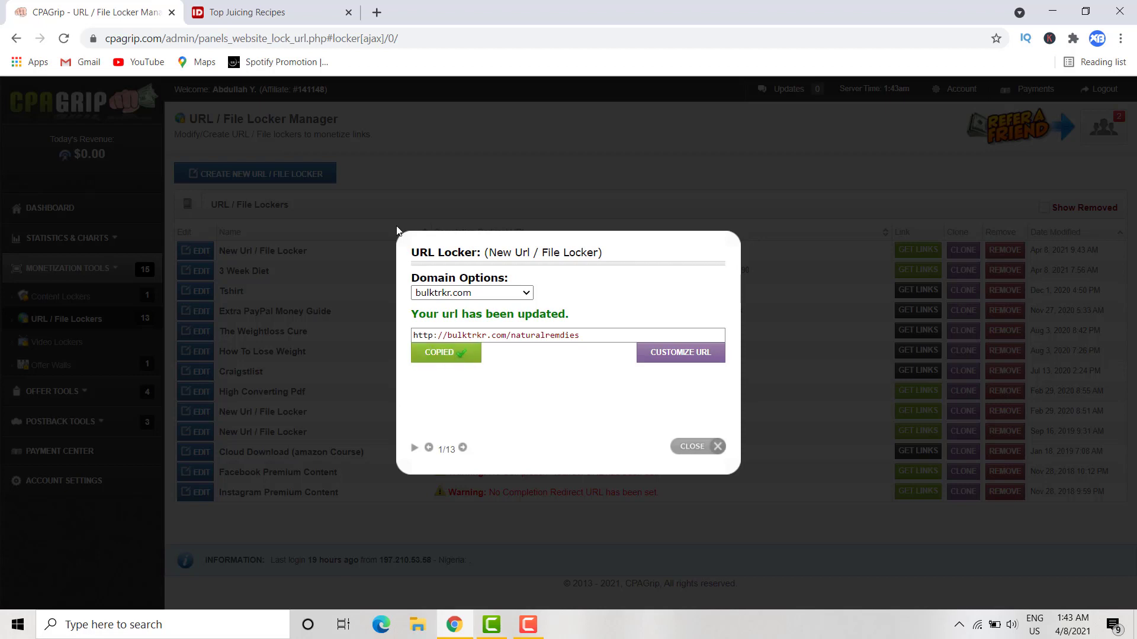
- Load the copied bulktrkr link in a new tab to check the locked Skin Care Top Tips page
{"action": "left_click", "coordinate": [377, 13]}
{"action": "right_click", "coordinate": [352, 33]}
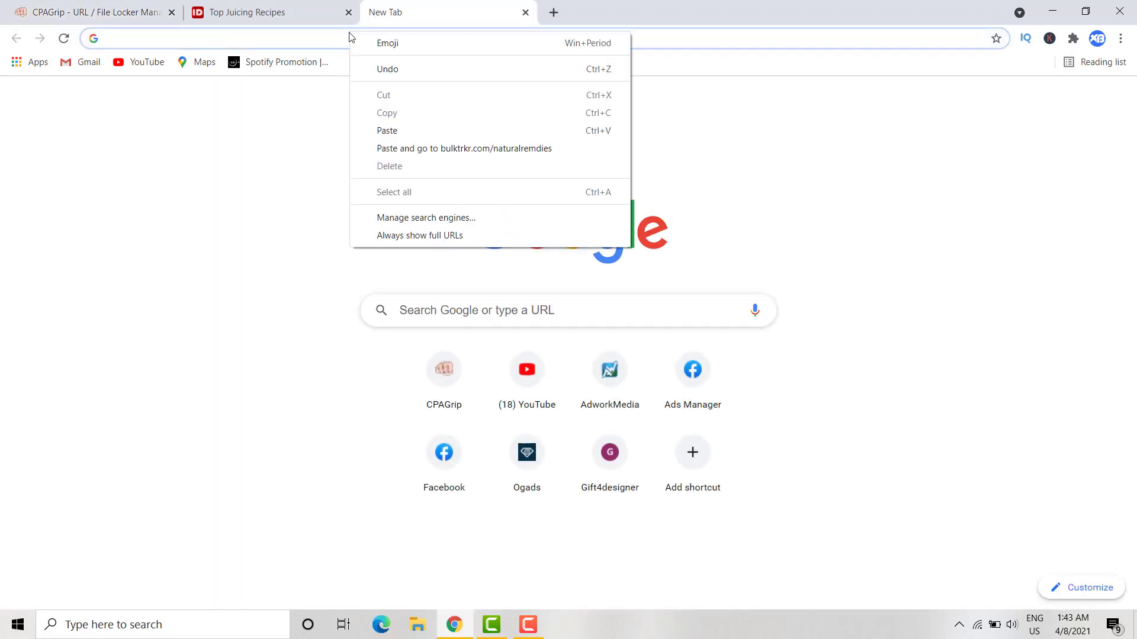
{"action": "left_click", "coordinate": [395, 147]}
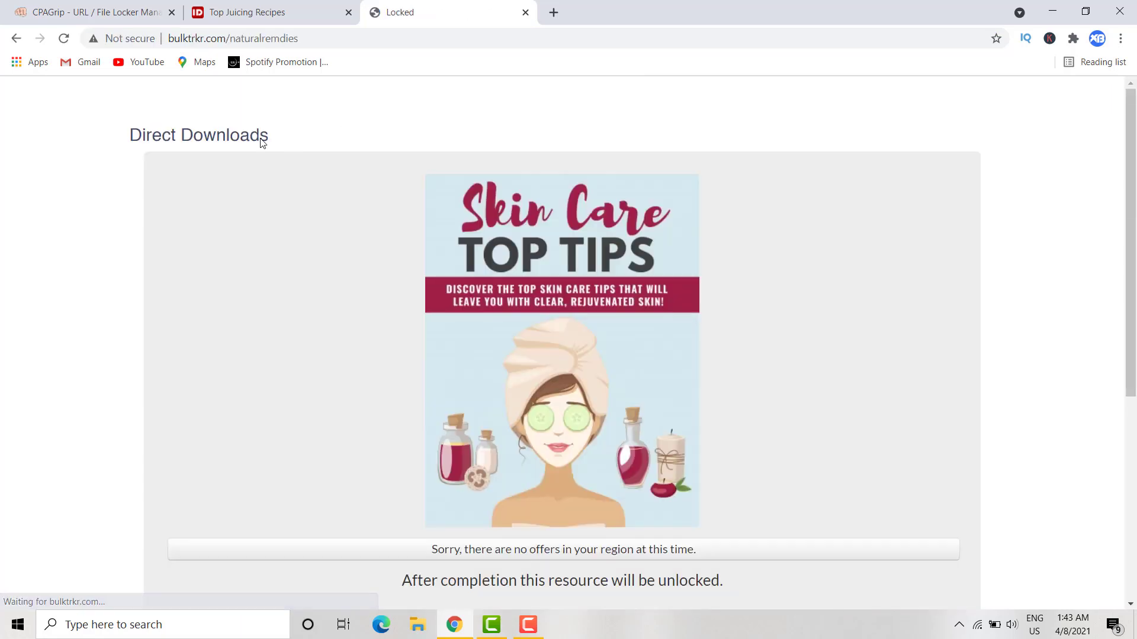
{"action": "scroll", "coordinate": [165, 155], "scroll_direction": "down", "scroll_amount": 2}
{"action": "scroll", "coordinate": [171, 145], "scroll_direction": "up", "scroll_amount": 2}
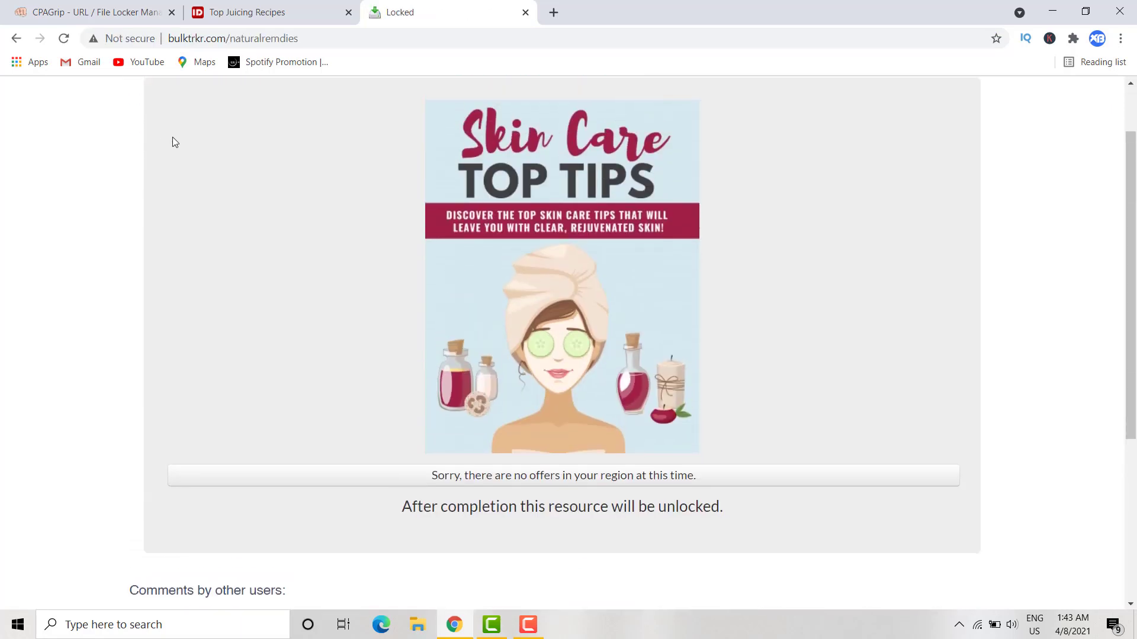
{"action": "scroll", "coordinate": [563, 274], "scroll_direction": "down", "scroll_amount": 5}
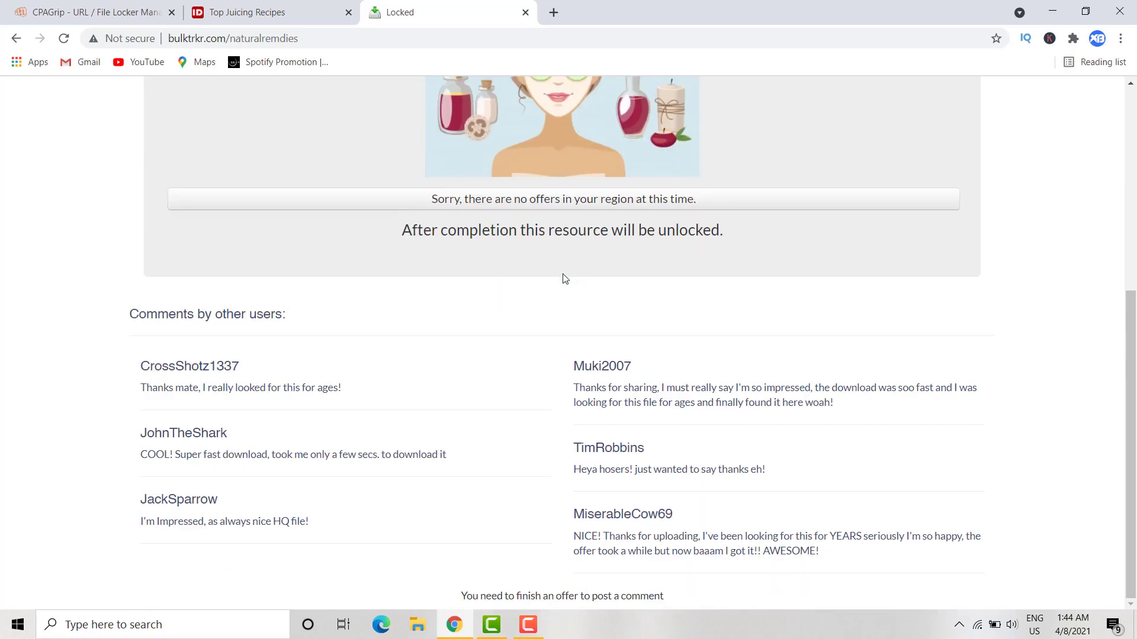
{"action": "scroll", "coordinate": [478, 328], "scroll_direction": "up", "scroll_amount": 5}
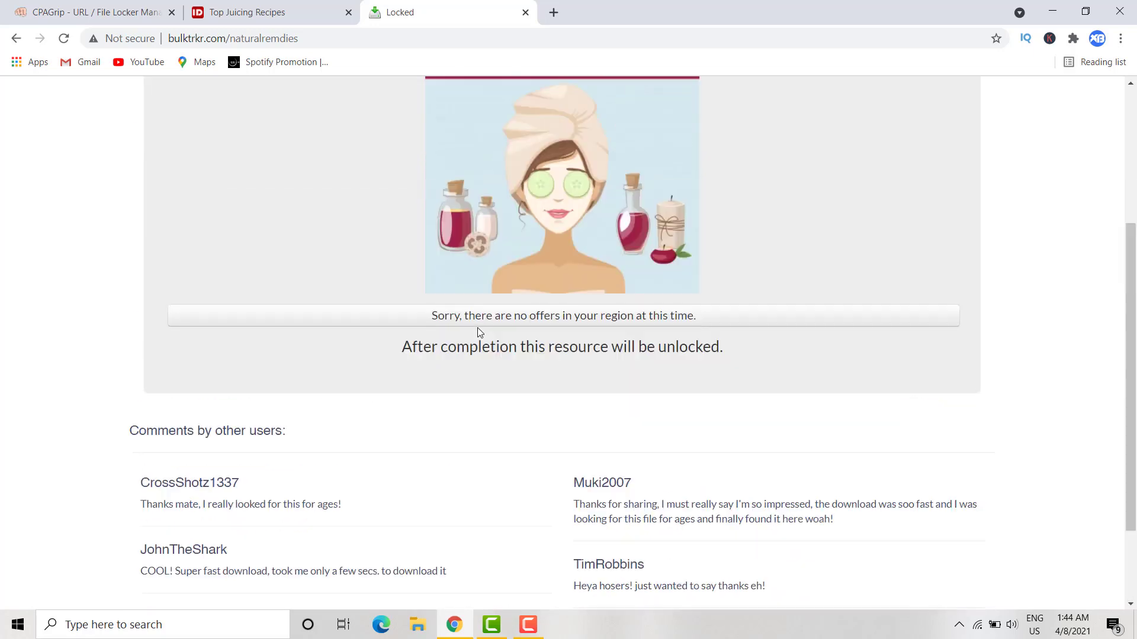
{"action": "left_click", "coordinate": [242, 11]}
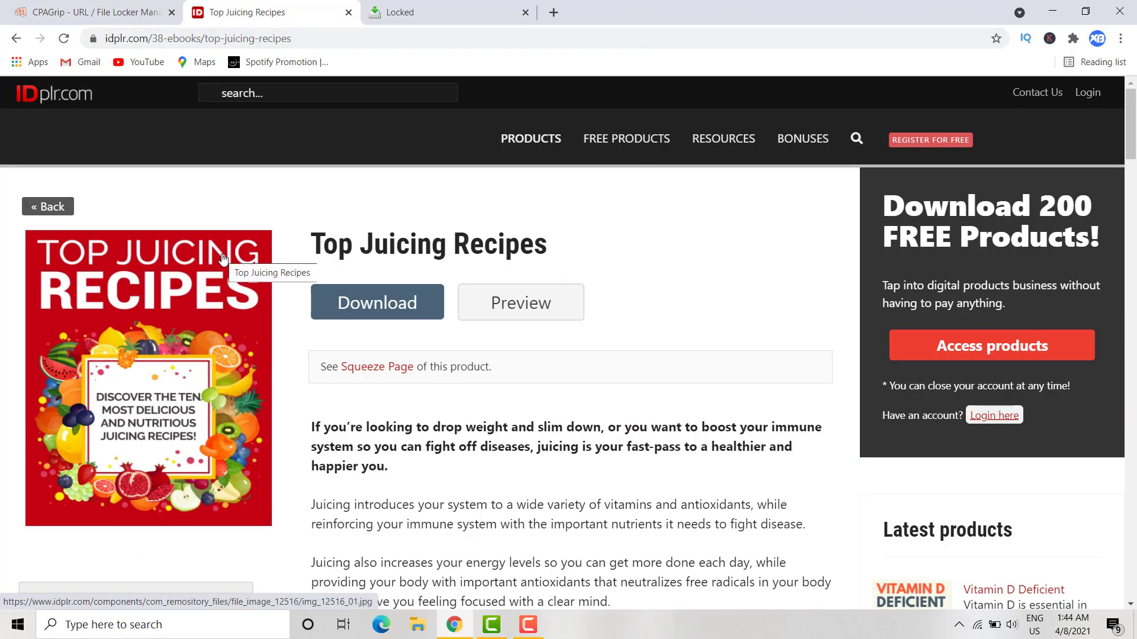
- Go back to idplr.com's eBooks listing and browse page 2
{"action": "left_click", "coordinate": [17, 39]}
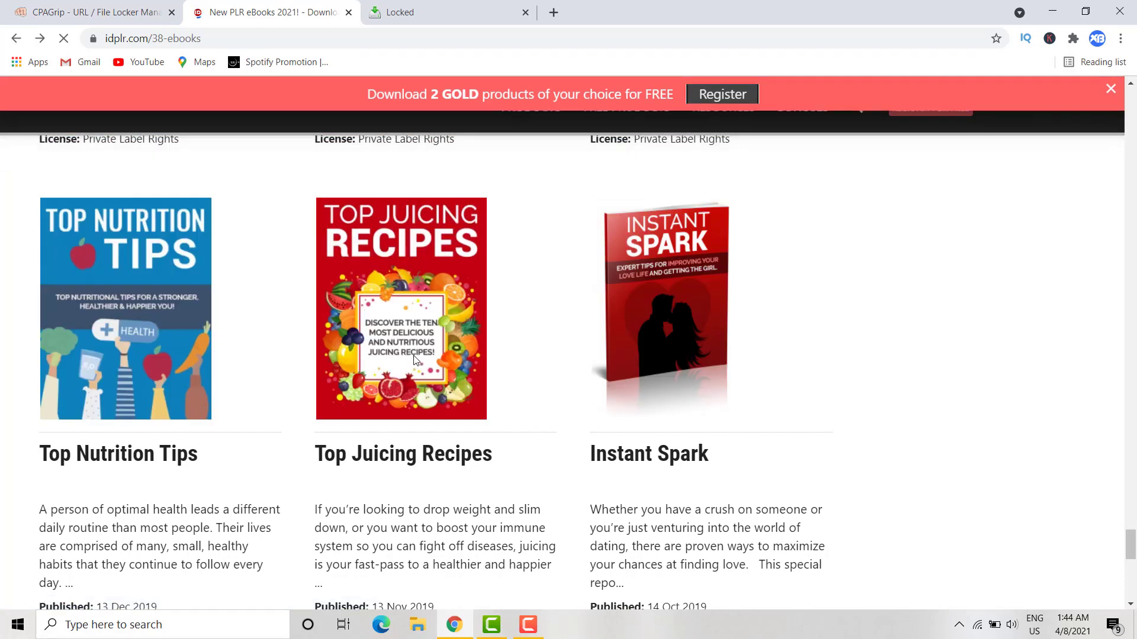
{"action": "scroll", "coordinate": [414, 360], "scroll_direction": "down", "scroll_amount": 6}
{"action": "scroll", "coordinate": [414, 360], "scroll_direction": "up", "scroll_amount": 5}
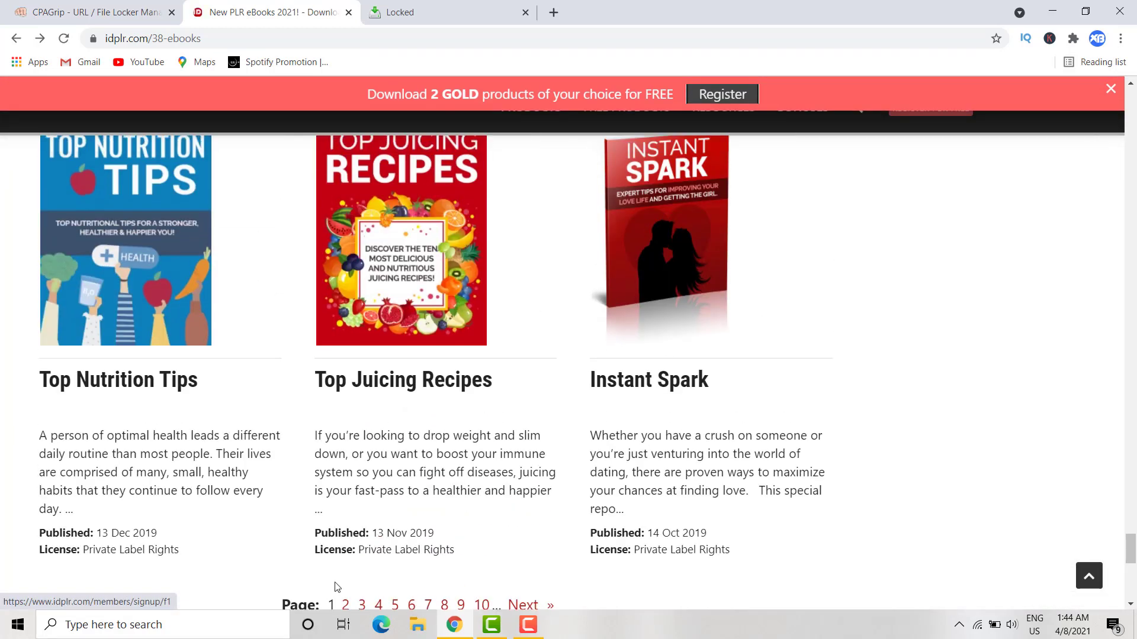
{"action": "left_click", "coordinate": [344, 604]}
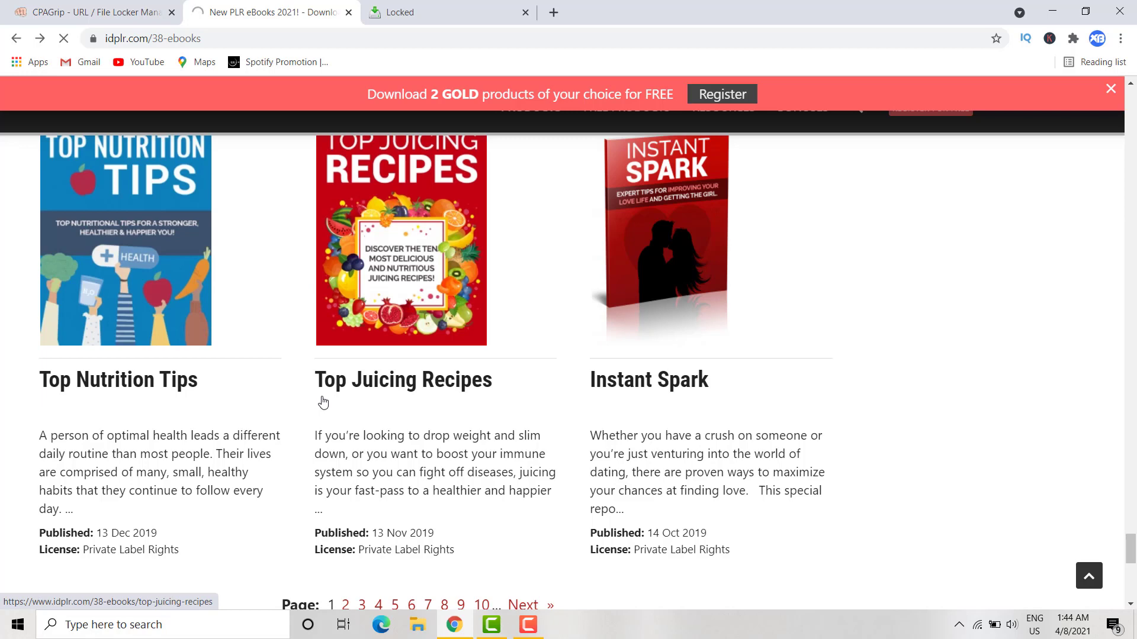
{"action": "scroll", "coordinate": [323, 403], "scroll_direction": "down", "scroll_amount": 4}
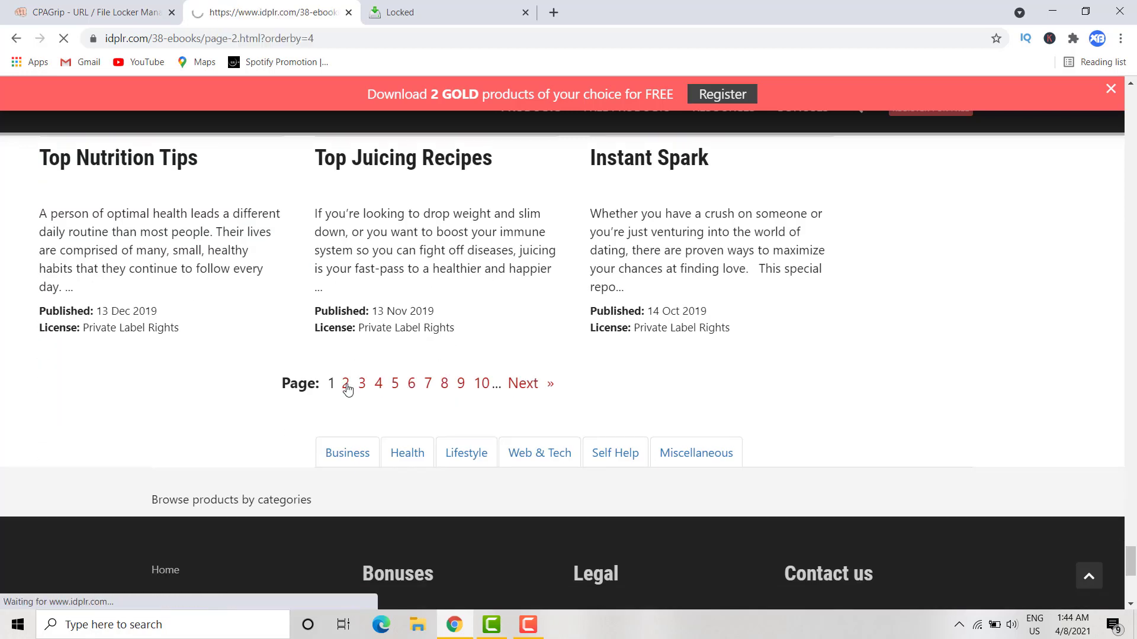
{"action": "scroll", "coordinate": [416, 397], "scroll_direction": "down", "scroll_amount": 4}
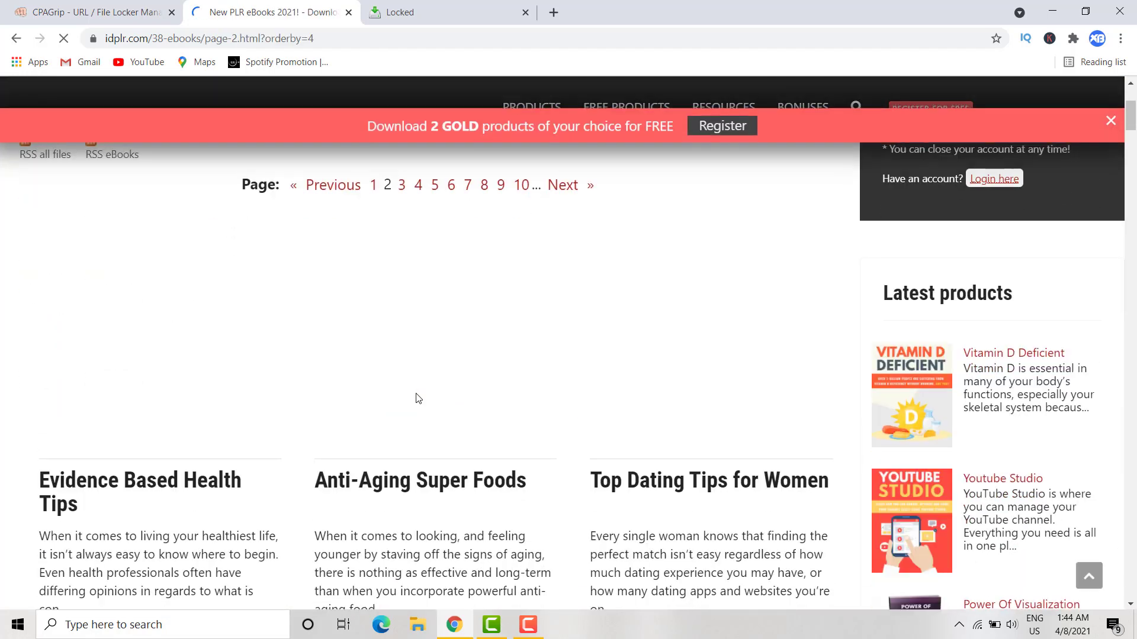
{"action": "scroll", "coordinate": [416, 396], "scroll_direction": "down", "scroll_amount": 3}
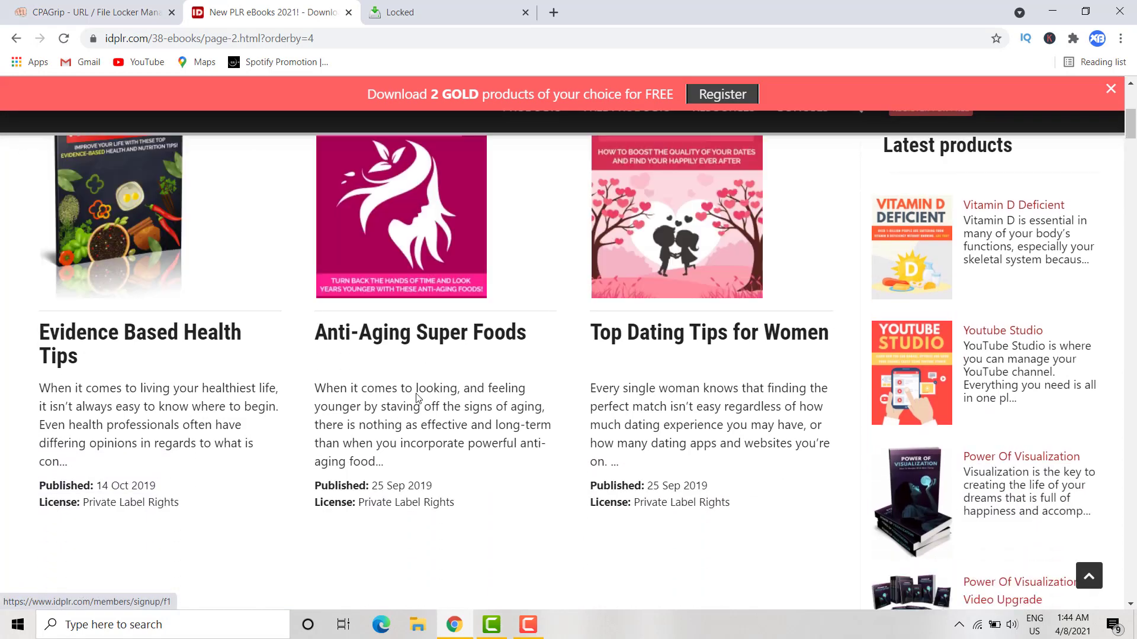
{"action": "scroll", "coordinate": [417, 396], "scroll_direction": "down", "scroll_amount": 3}
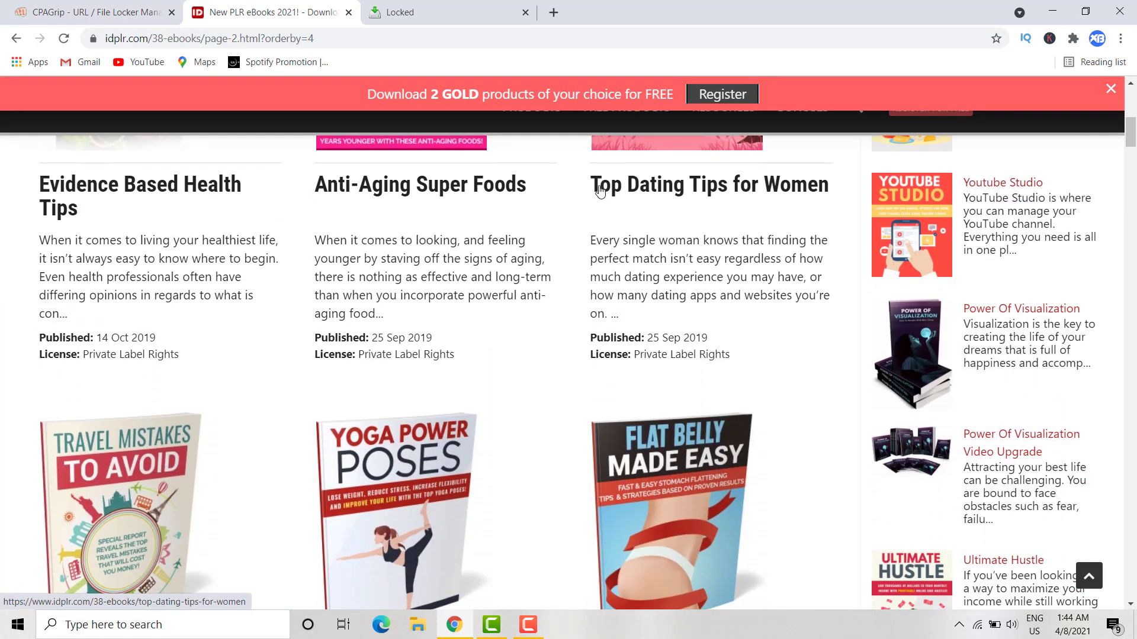
{"action": "scroll", "coordinate": [393, 438], "scroll_direction": "down", "scroll_amount": 4}
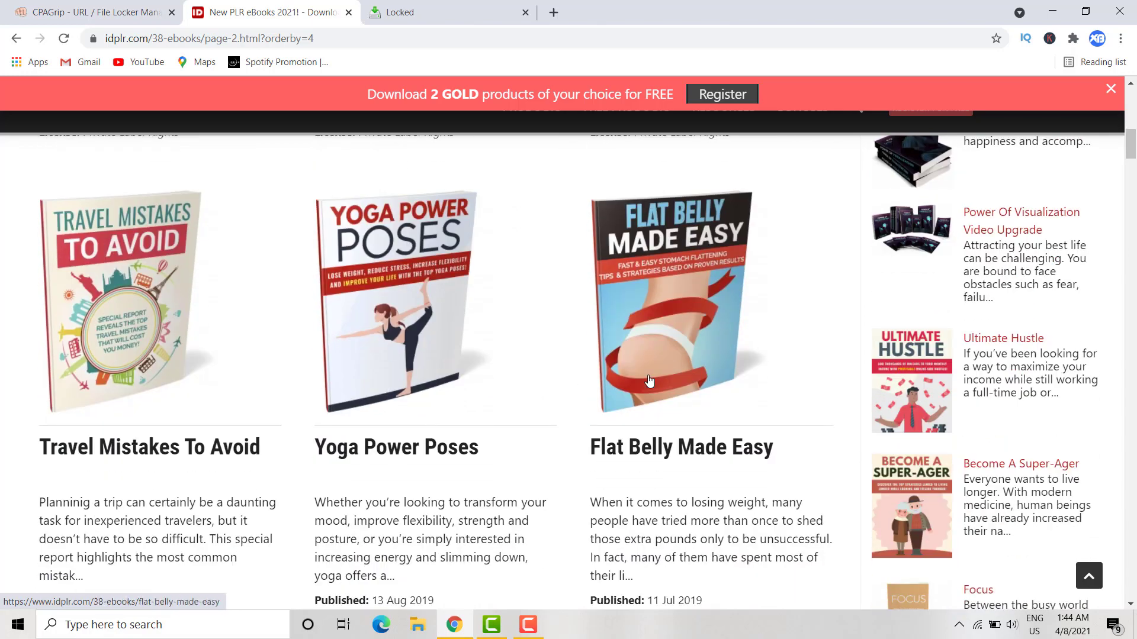
{"action": "scroll", "coordinate": [615, 462], "scroll_direction": "down", "scroll_amount": 5}
{"action": "scroll", "coordinate": [589, 457], "scroll_direction": "down", "scroll_amount": 1}
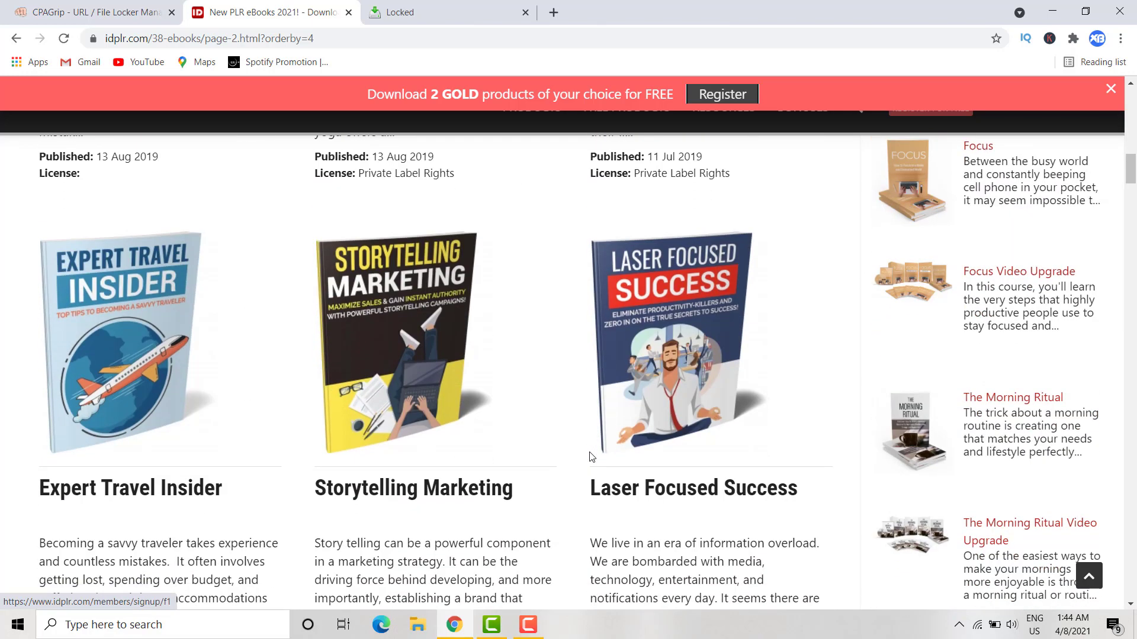
{"action": "scroll", "coordinate": [586, 450], "scroll_direction": "down", "scroll_amount": 2}
{"action": "scroll", "coordinate": [584, 443], "scroll_direction": "down", "scroll_amount": 8}
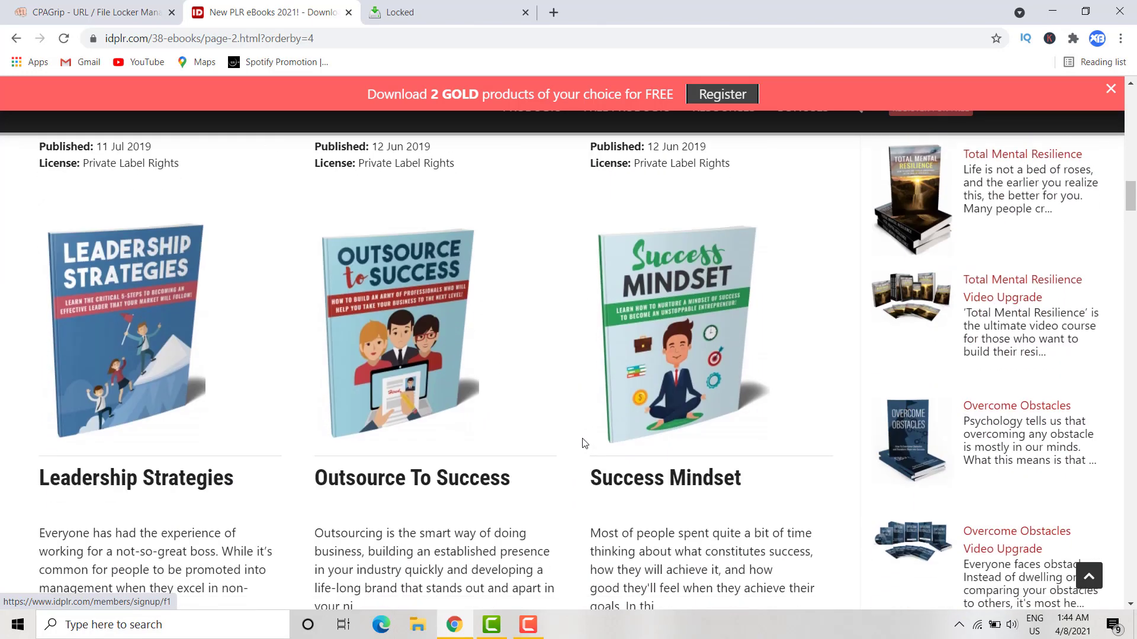
{"action": "scroll", "coordinate": [561, 422], "scroll_direction": "up", "scroll_amount": 1}
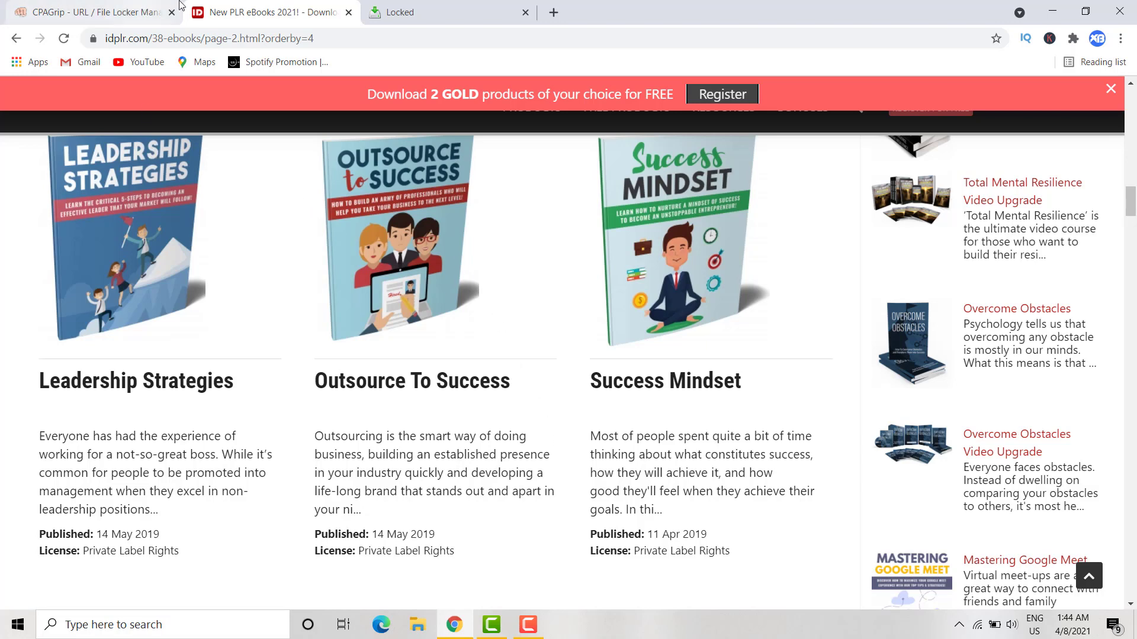
- Close CPAGrip's link-updated confirmation and return to the idplr ebook listing
{"action": "left_click", "coordinate": [73, 8]}
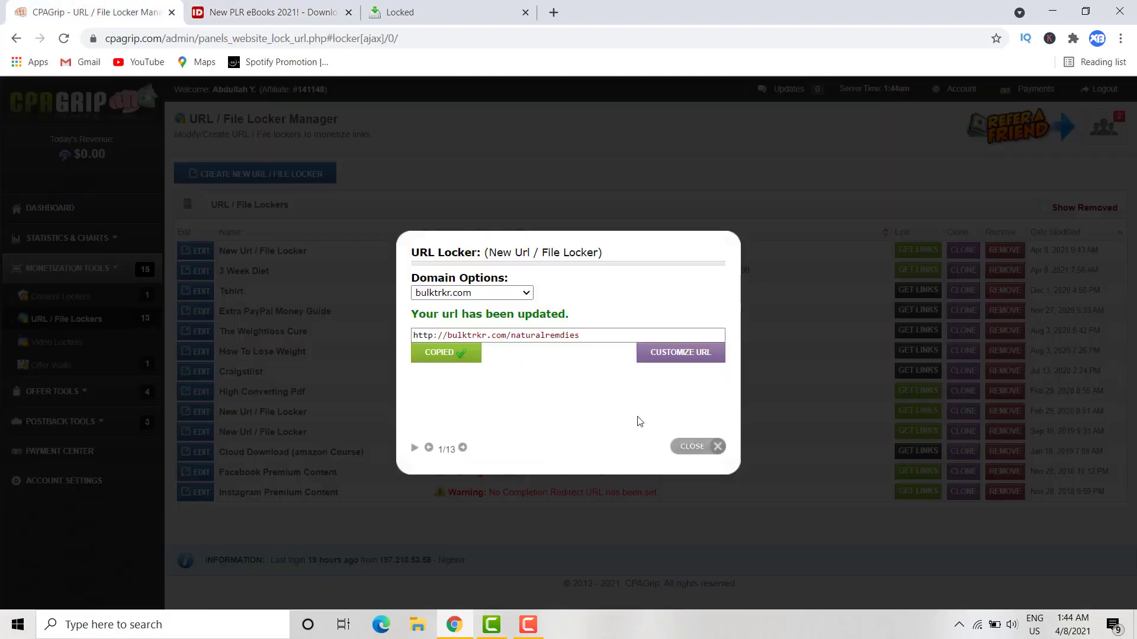
{"action": "left_click", "coordinate": [696, 448]}
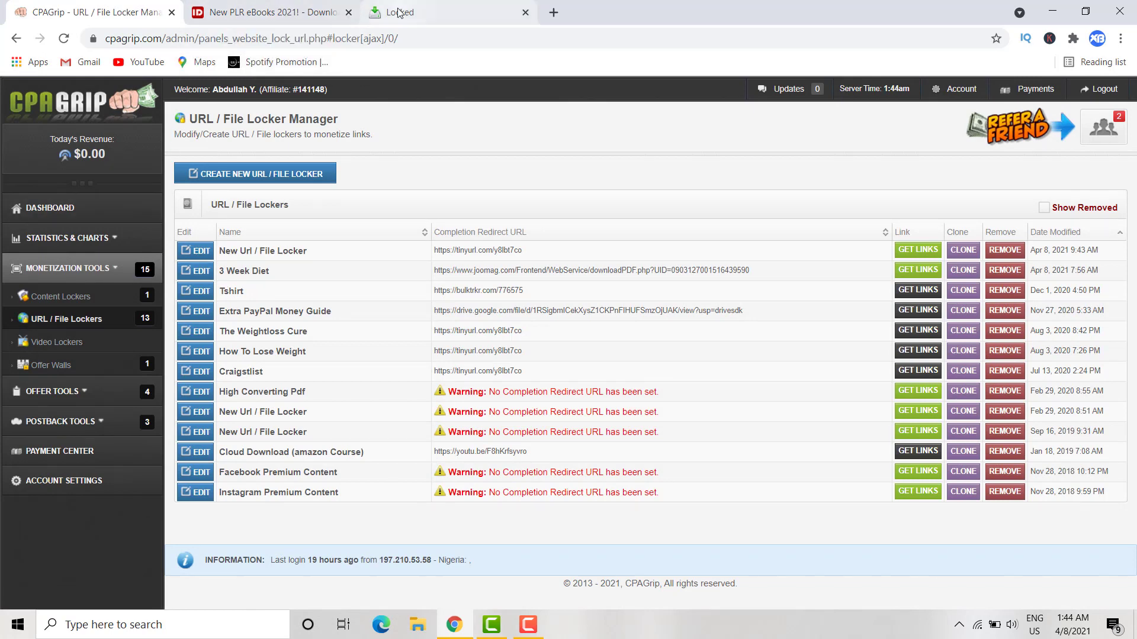
{"action": "left_click", "coordinate": [398, 12]}
{"action": "left_click", "coordinate": [248, 10]}
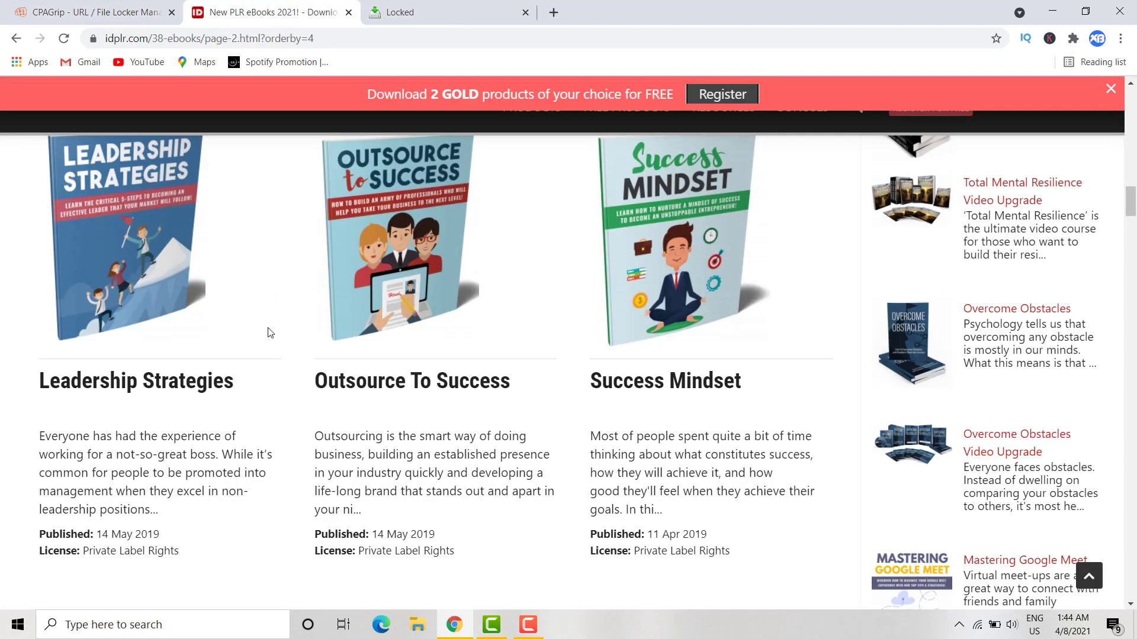
{"action": "scroll", "coordinate": [292, 527], "scroll_direction": "down", "scroll_amount": 1}
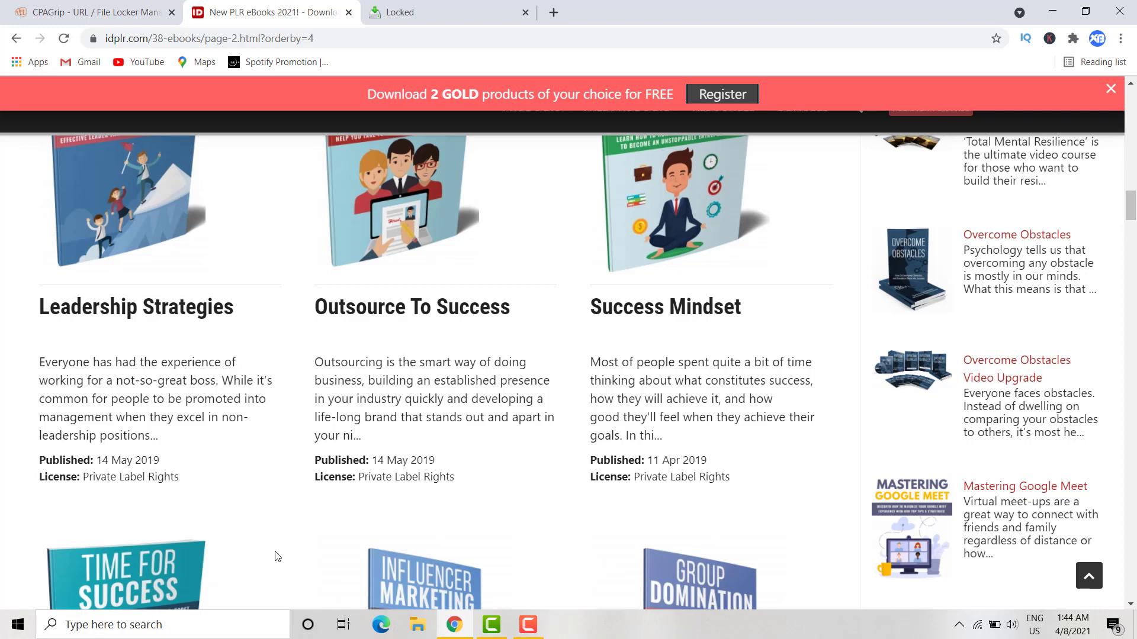
{"action": "scroll", "coordinate": [217, 586], "scroll_direction": "down", "scroll_amount": 5}
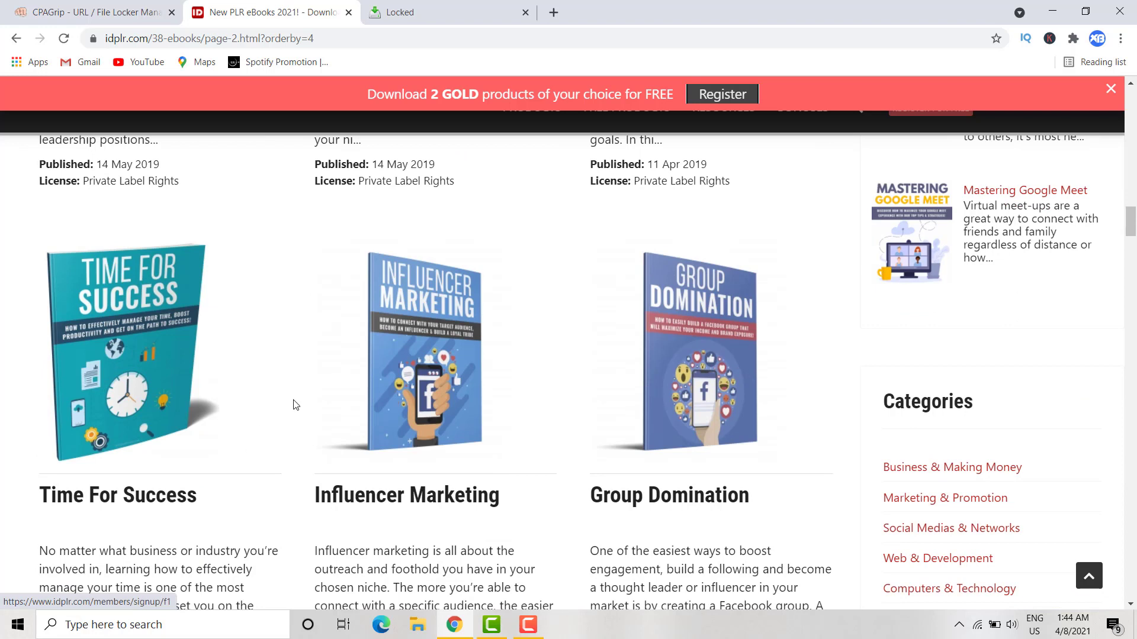